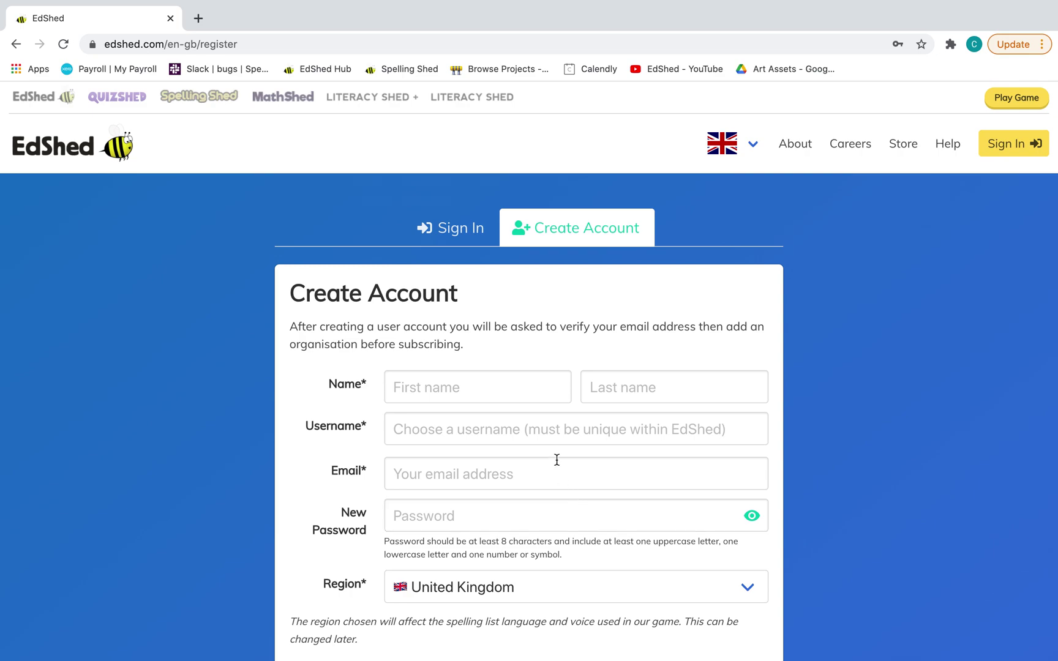
- Enter the account holder's first name, last name and chosen username on the registration form
{"action": "left_click", "coordinate": [514, 389]}
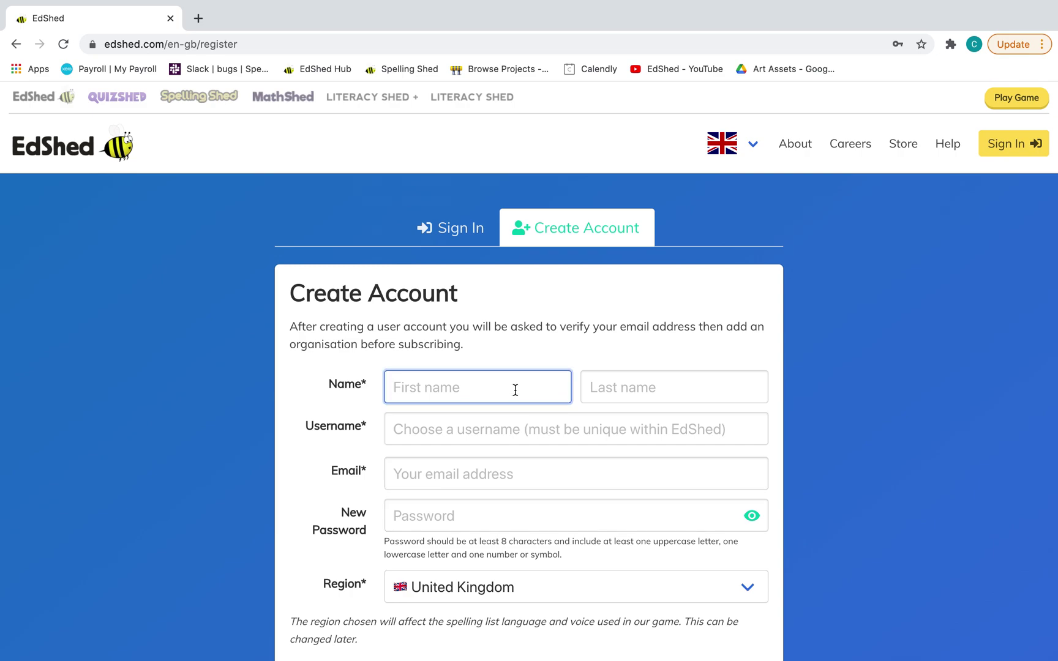
{"action": "type", "text": "Carys"}
{"action": "left_click", "coordinate": [682, 380]}
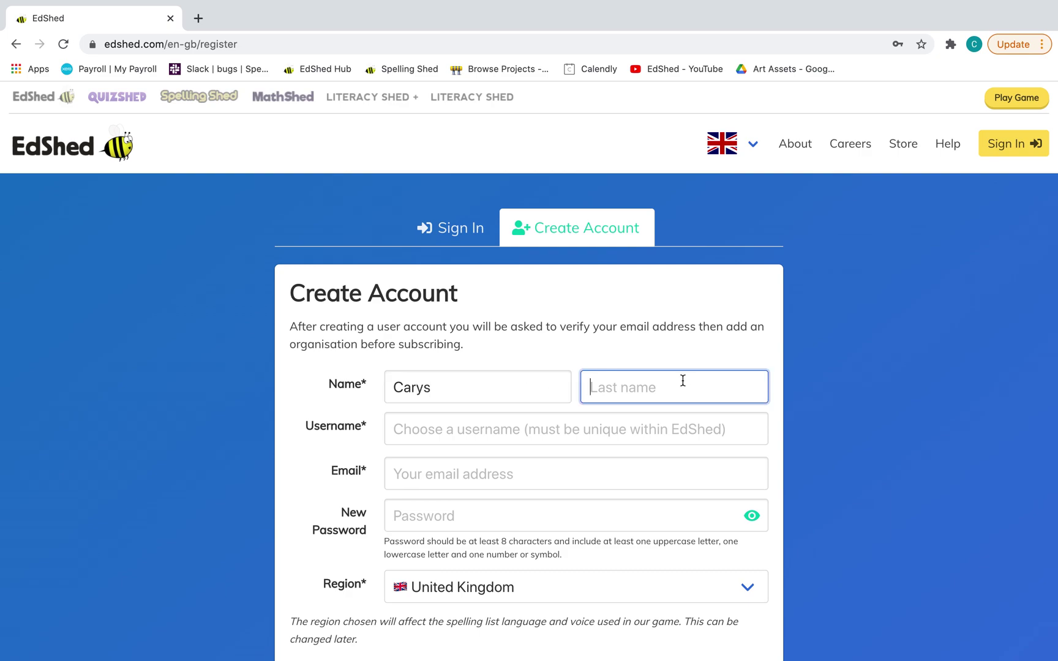
{"action": "type", "text": "TEST"}
{"action": "left_click", "coordinate": [602, 414]}
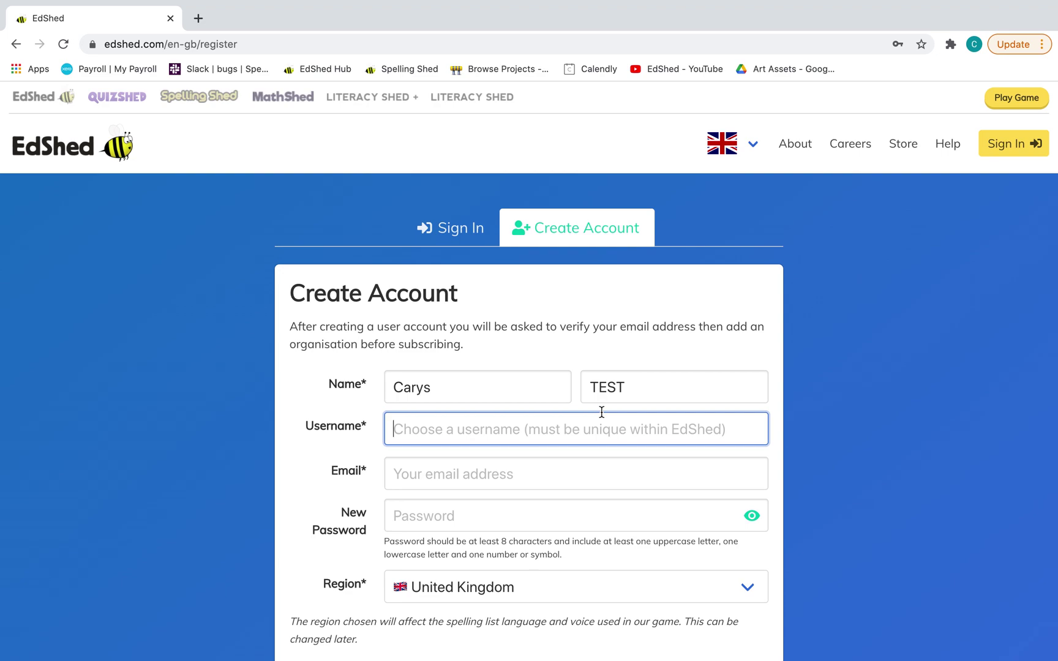
{"action": "type", "text": "c"}
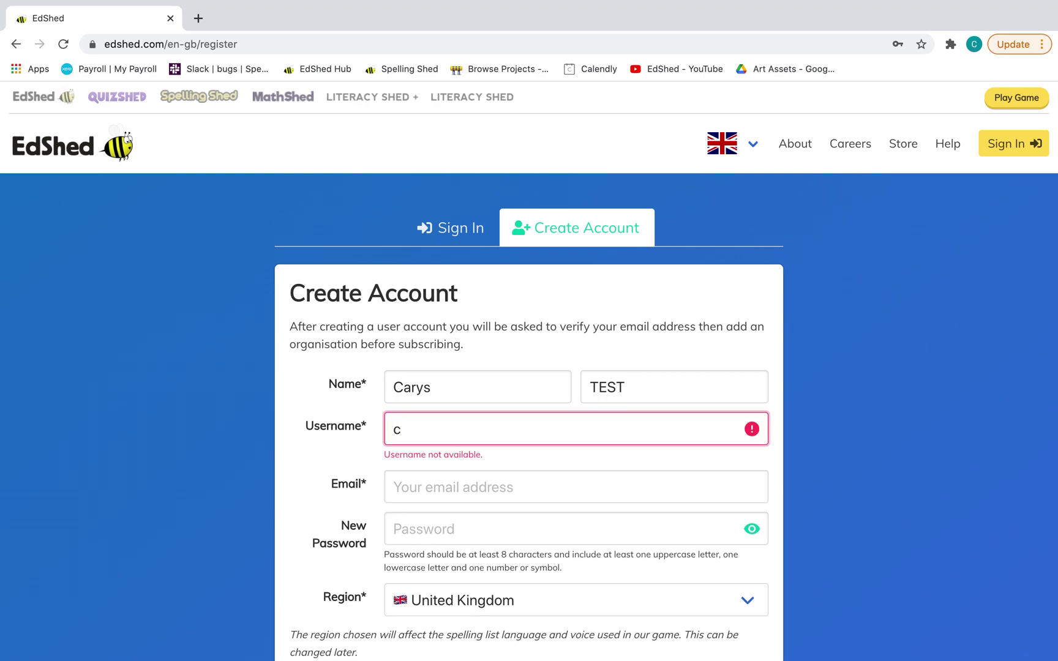
{"action": "type", "text": "arystest"}
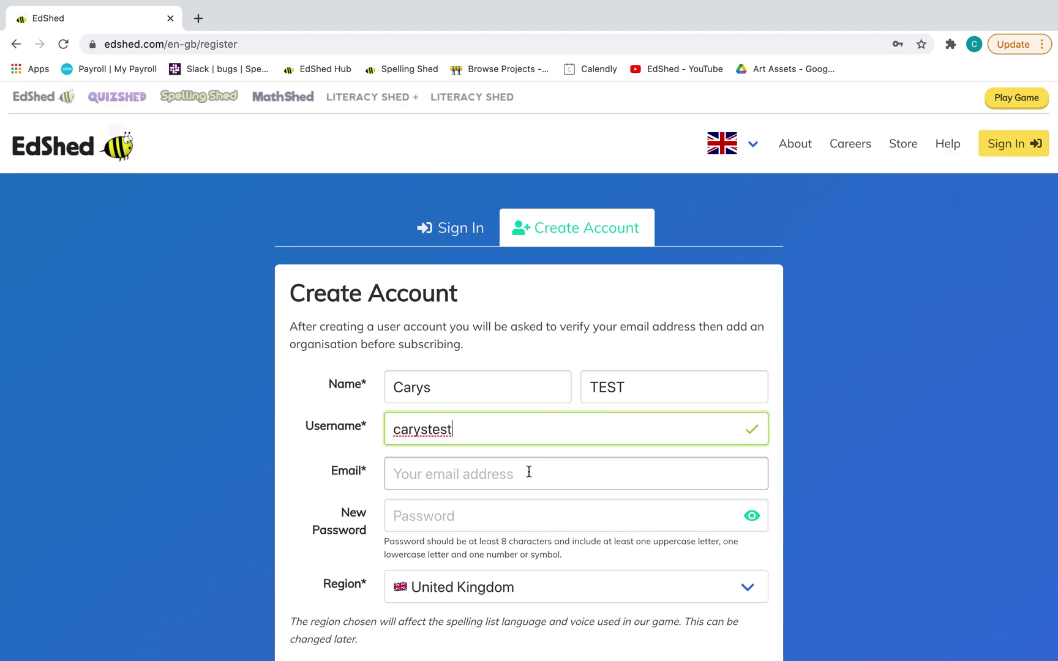
- Fill in the account e-mail address and password, then register the account
{"action": "left_click", "coordinate": [527, 472]}
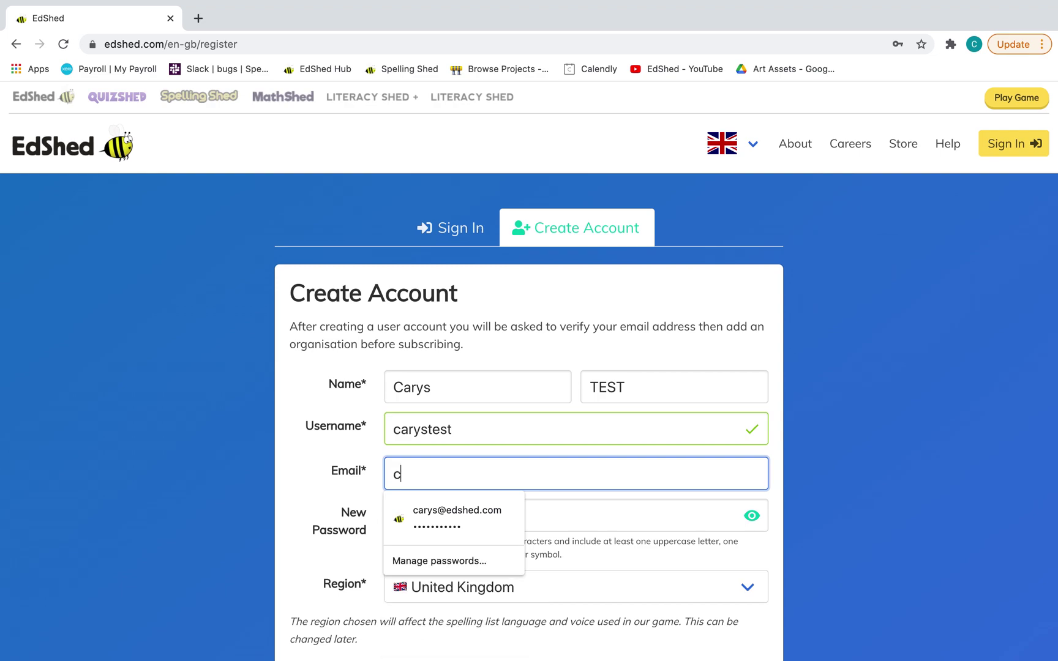
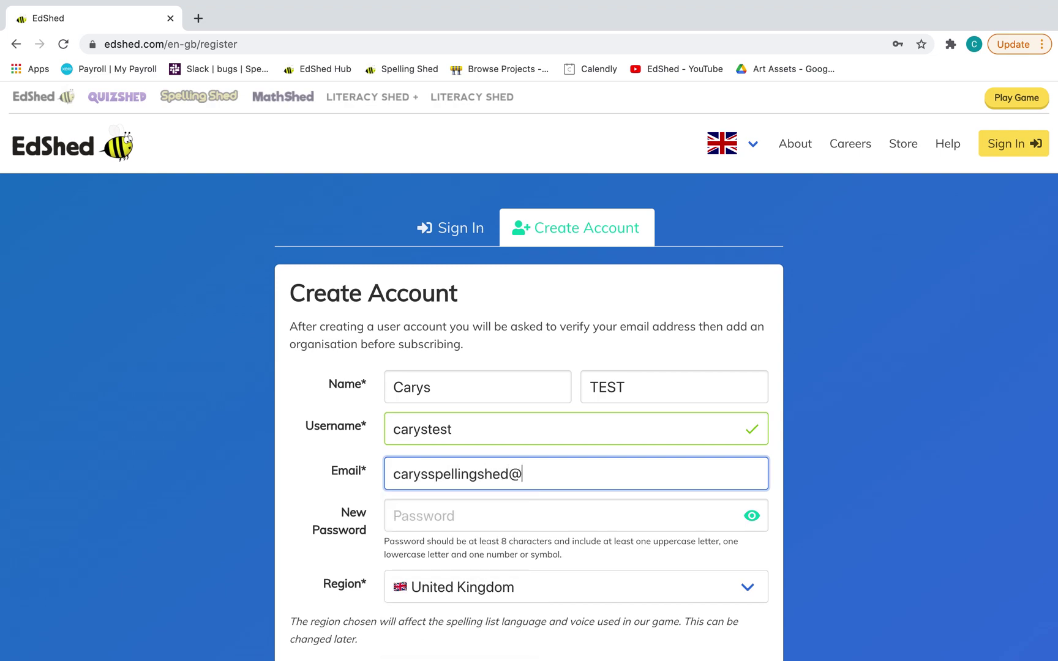
{"action": "left_click", "coordinate": [485, 523]}
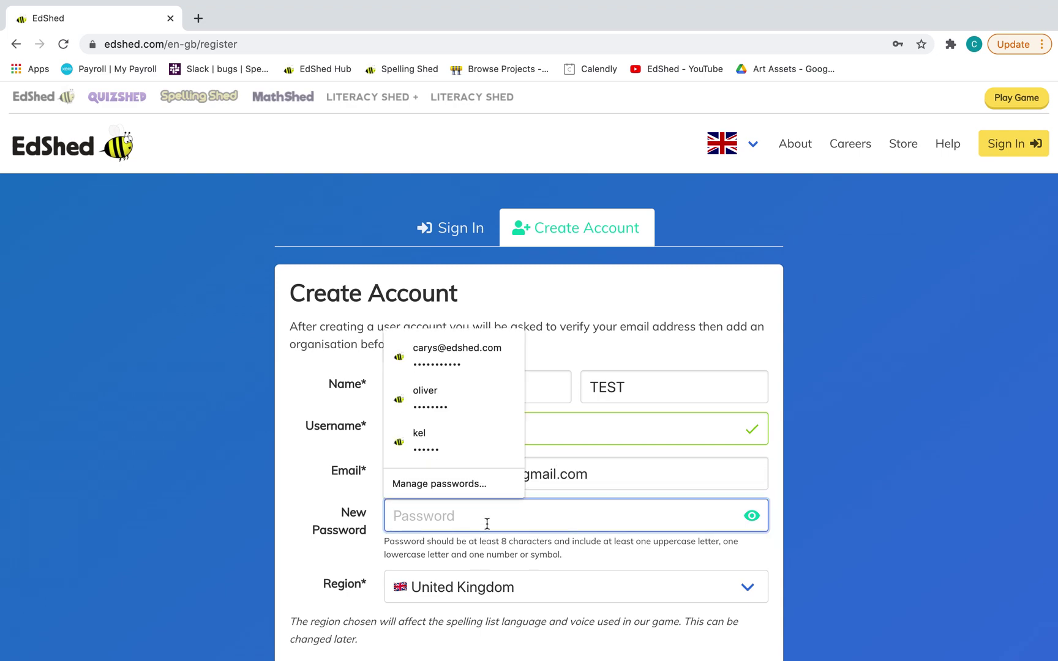
{"action": "type", "text": "•••••••••••"}
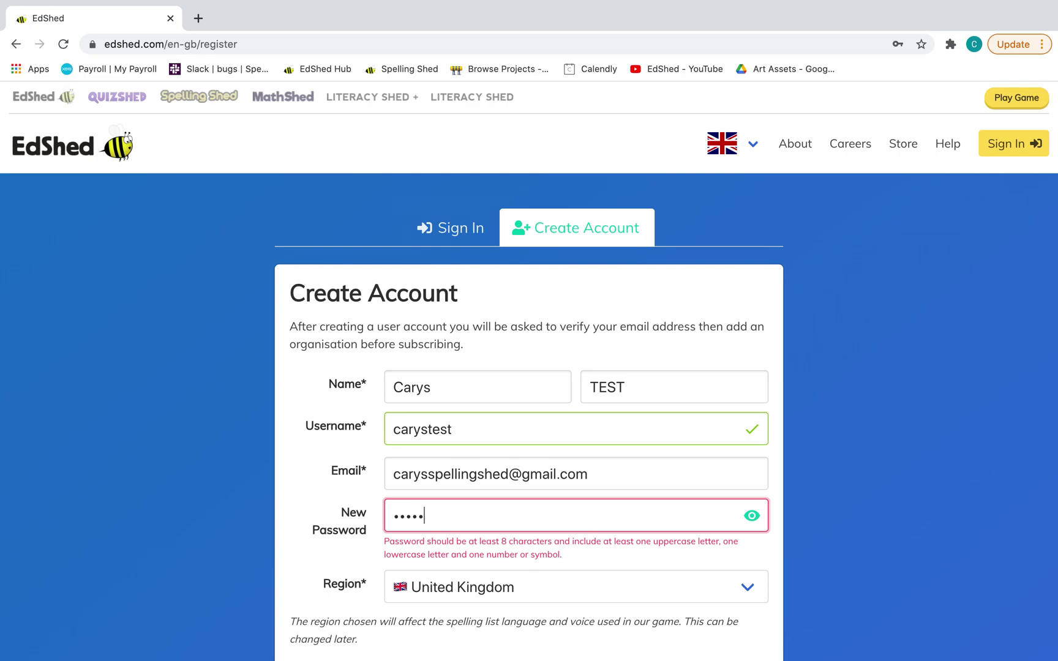
{"action": "scroll", "coordinate": [529, 417], "scroll_direction": "down", "scroll_amount": 5}
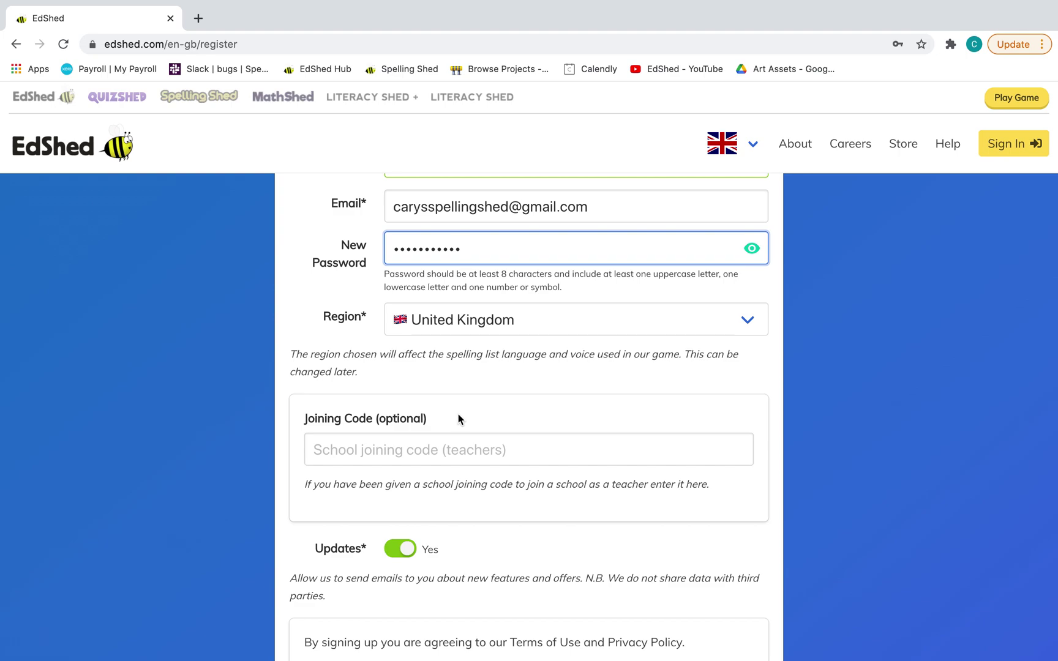
{"action": "left_click", "coordinate": [407, 452]}
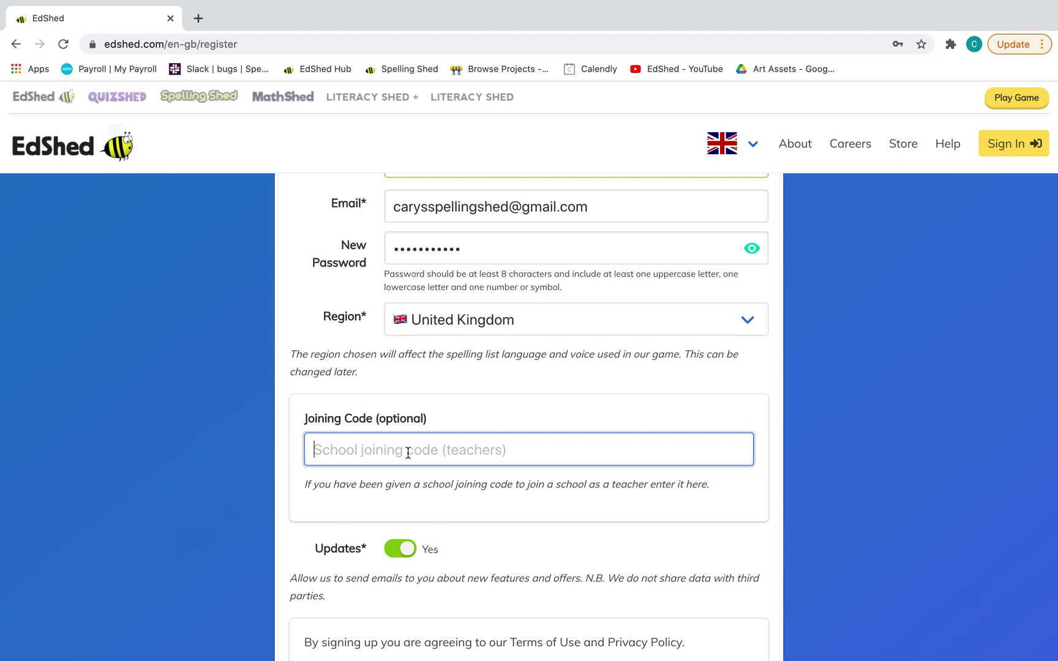
{"action": "scroll", "coordinate": [407, 452], "scroll_direction": "down", "scroll_amount": 2}
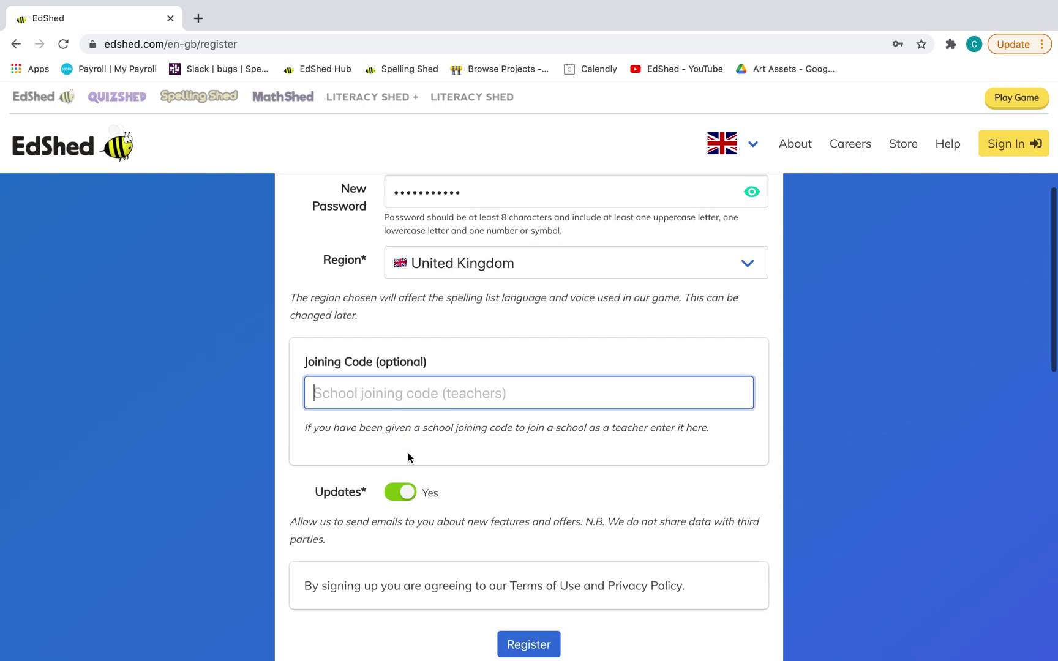
{"action": "scroll", "coordinate": [517, 369], "scroll_direction": "down", "scroll_amount": 8}
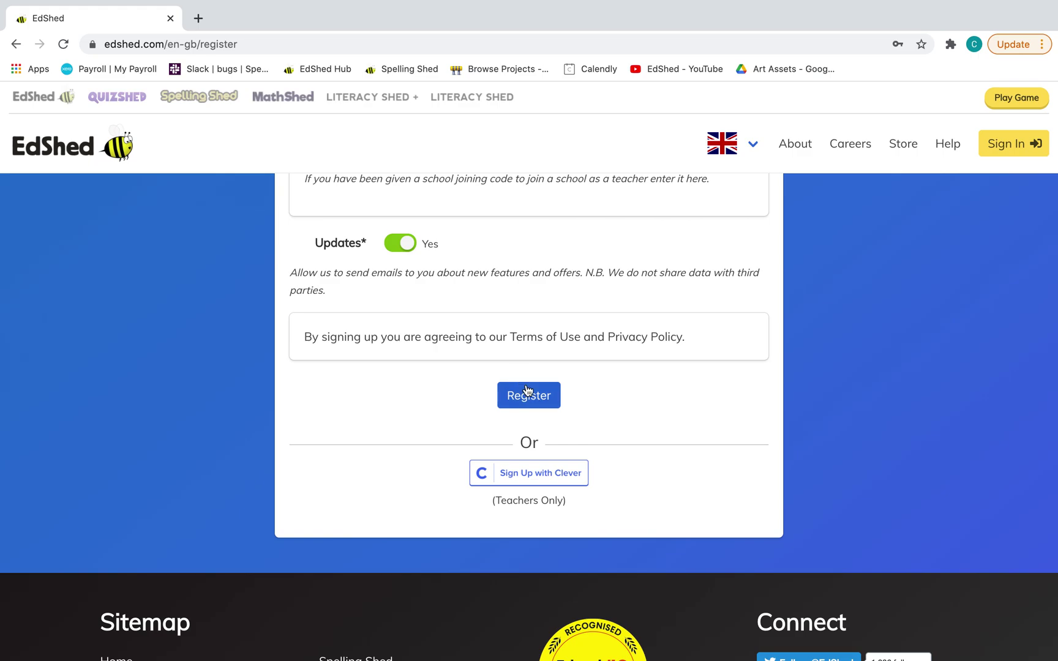
{"action": "left_click", "coordinate": [527, 391]}
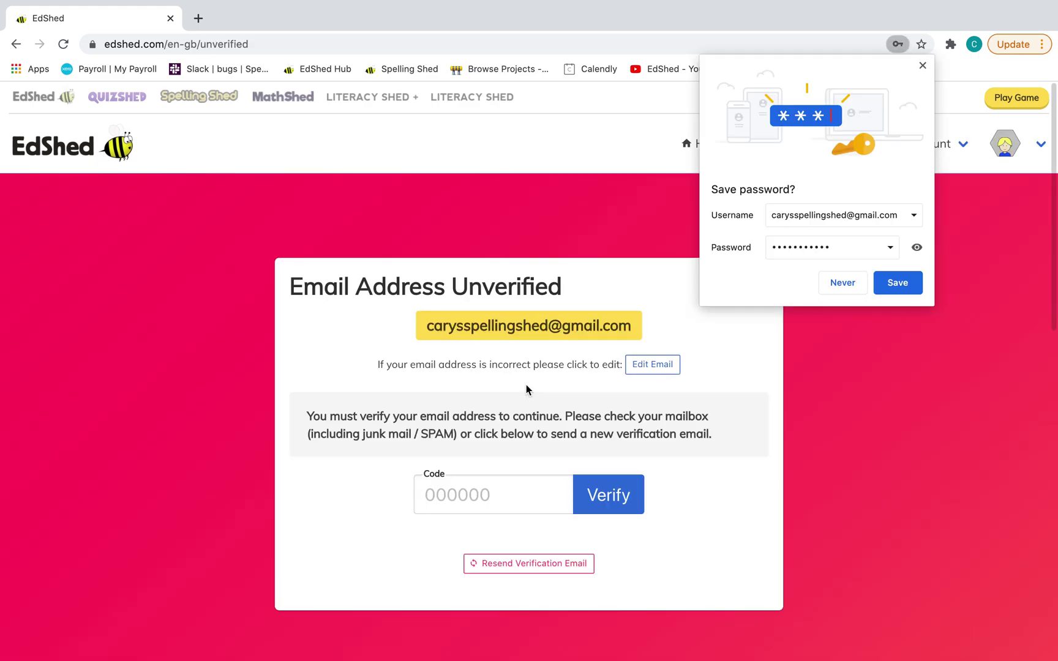
- Decline Chrome's password saving and verify the e-mail with the emailed verification code
{"action": "left_click", "coordinate": [826, 285]}
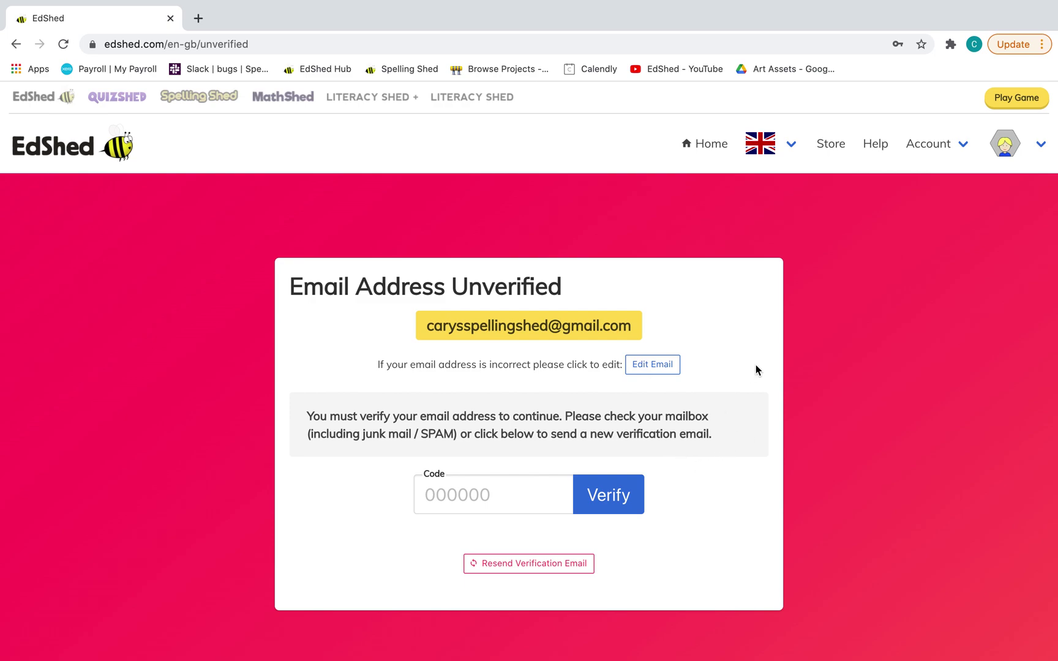
{"action": "left_click", "coordinate": [533, 480]}
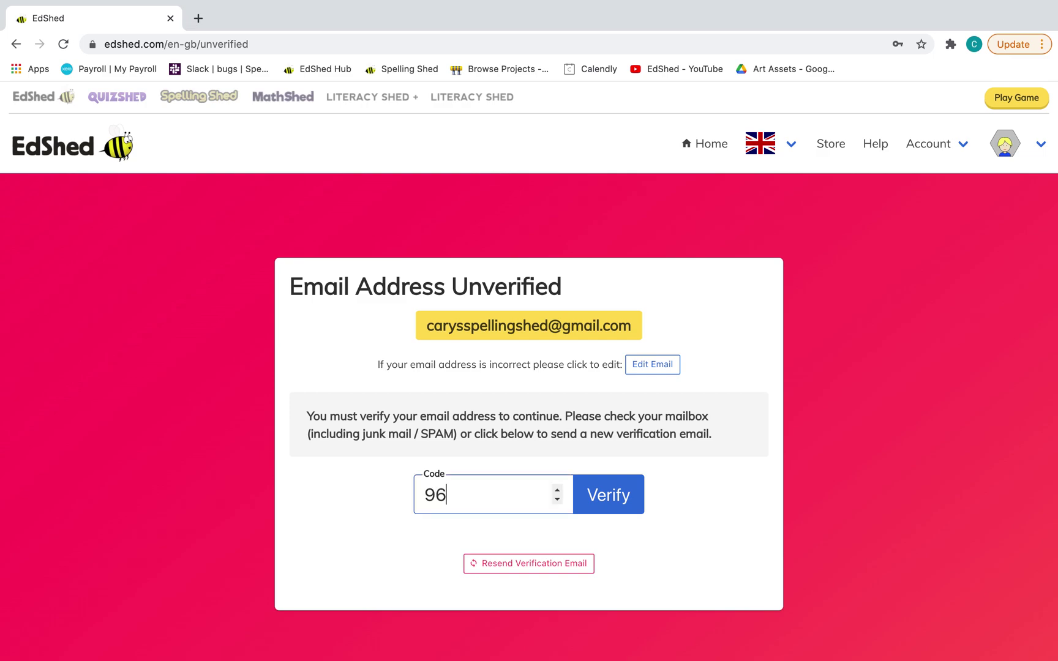
{"action": "left_click", "coordinate": [612, 512]}
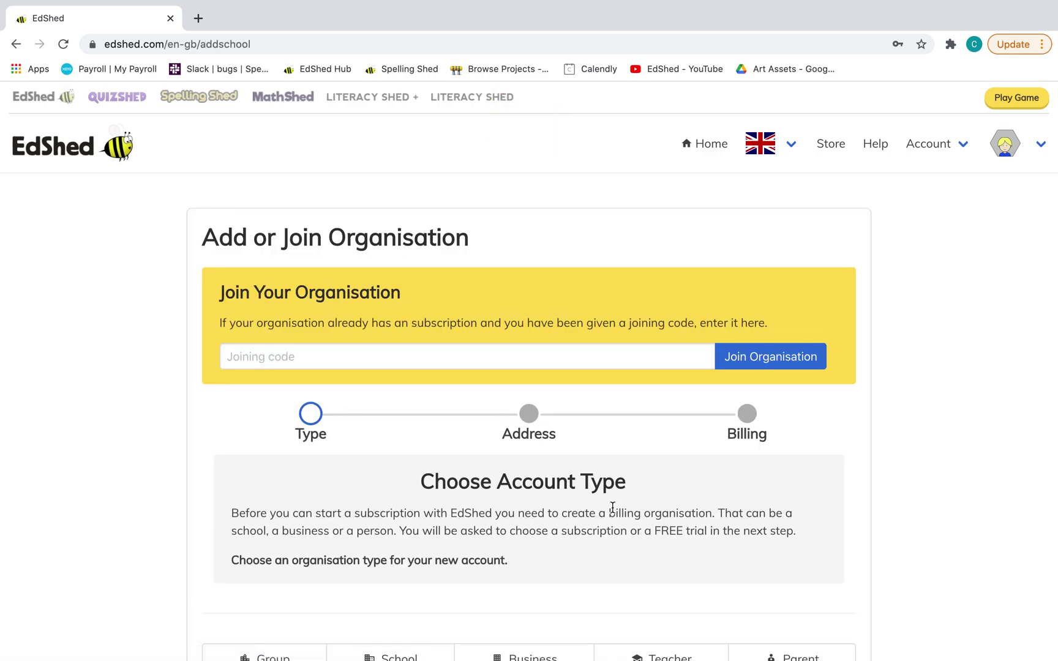
{"action": "scroll", "coordinate": [612, 507], "scroll_direction": "down", "scroll_amount": 2}
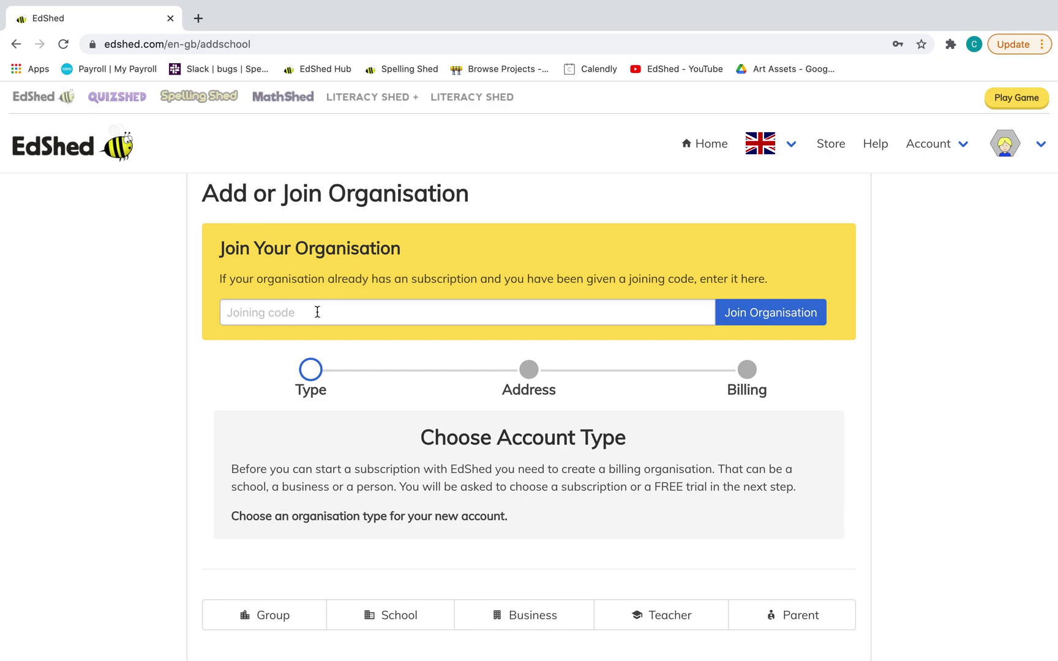
{"action": "scroll", "coordinate": [317, 312], "scroll_direction": "down", "scroll_amount": 5}
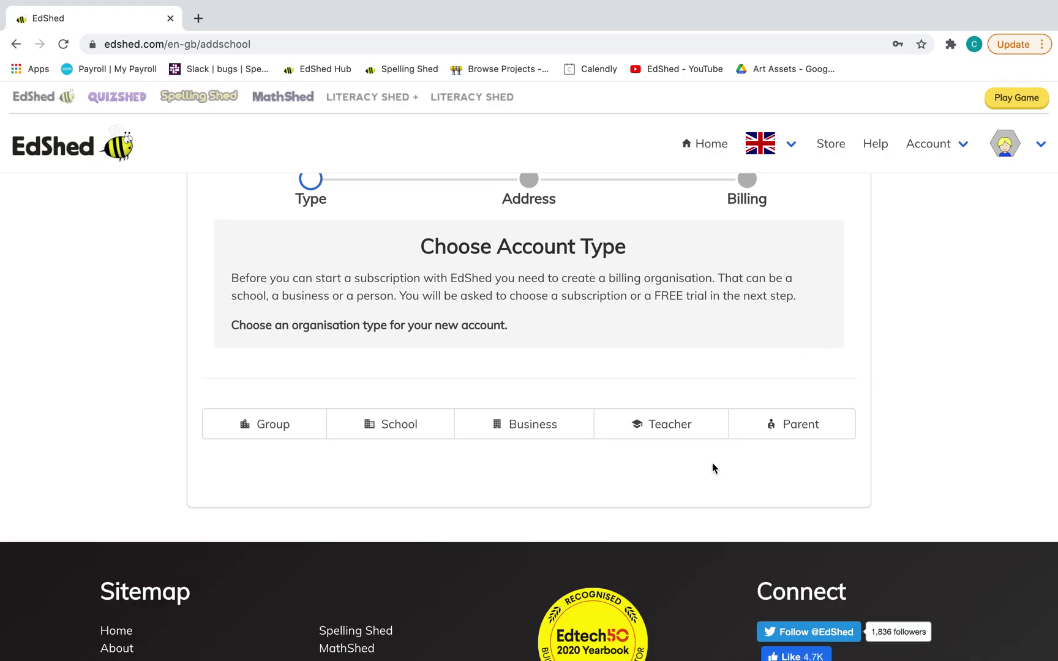
{"action": "mouse_move", "coordinate": [684, 441]}
{"action": "mouse_move", "coordinate": [387, 442]}
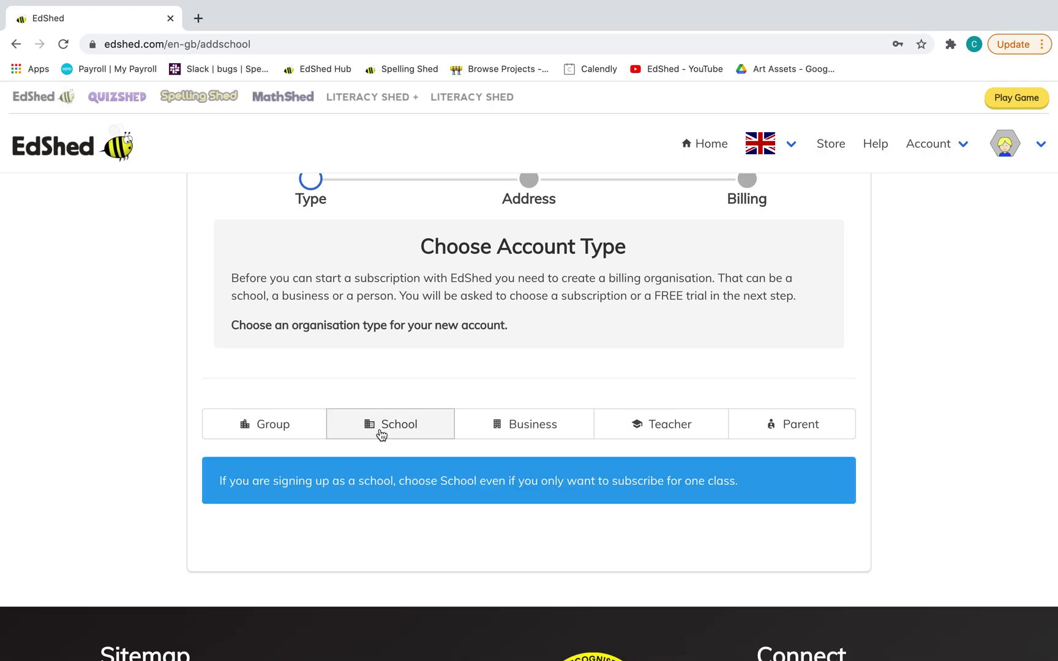
- Choose School as the organisation type and name it 'TEST School'
{"action": "left_click", "coordinate": [381, 432]}
{"action": "scroll", "coordinate": [379, 433], "scroll_direction": "down", "scroll_amount": 3}
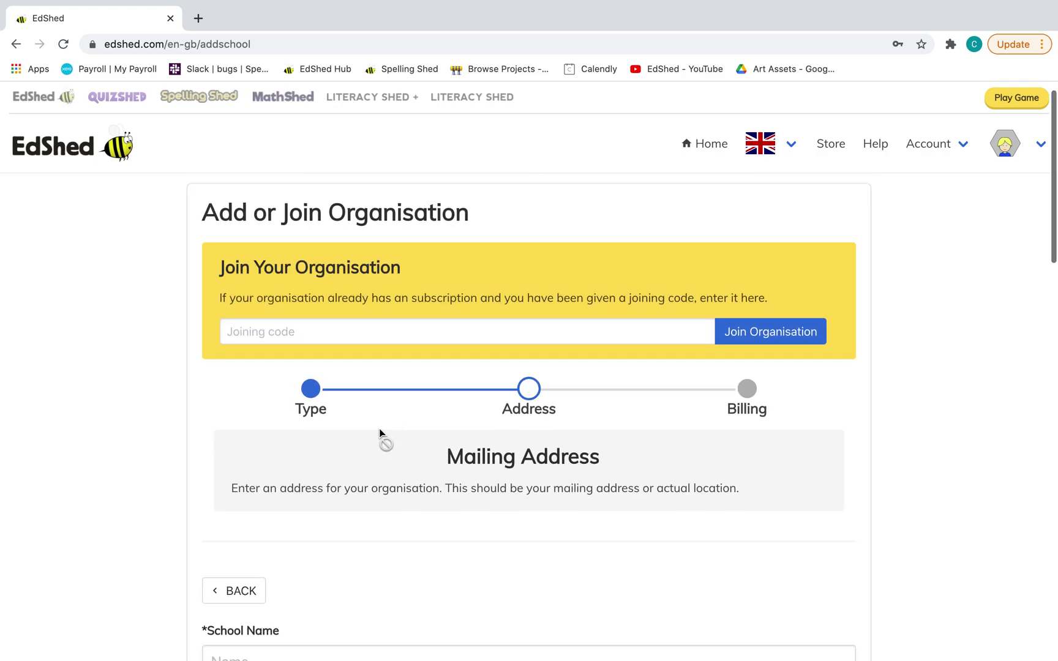
{"action": "scroll", "coordinate": [380, 433], "scroll_direction": "down", "scroll_amount": 3}
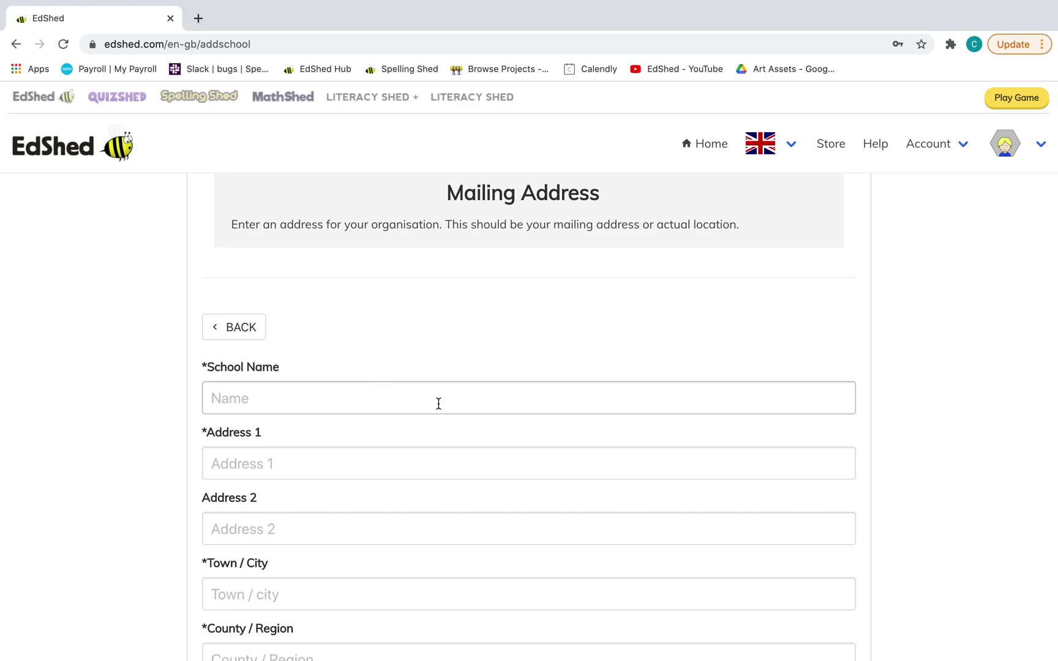
{"action": "scroll", "coordinate": [438, 403], "scroll_direction": "down", "scroll_amount": 2}
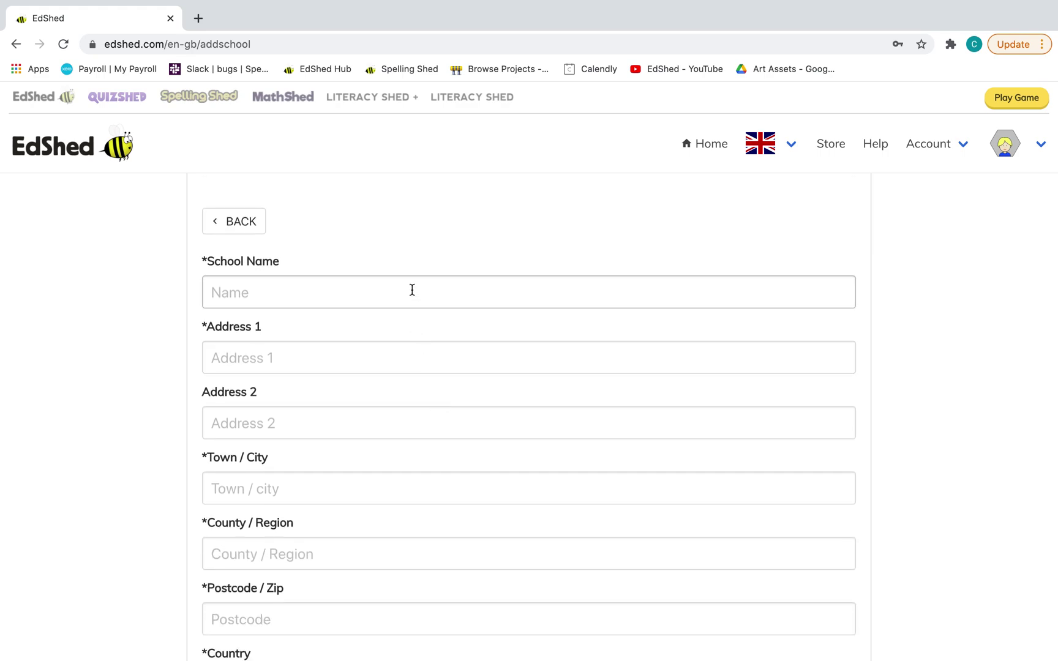
{"action": "left_click", "coordinate": [411, 289]}
{"action": "type", "text": "TE"}
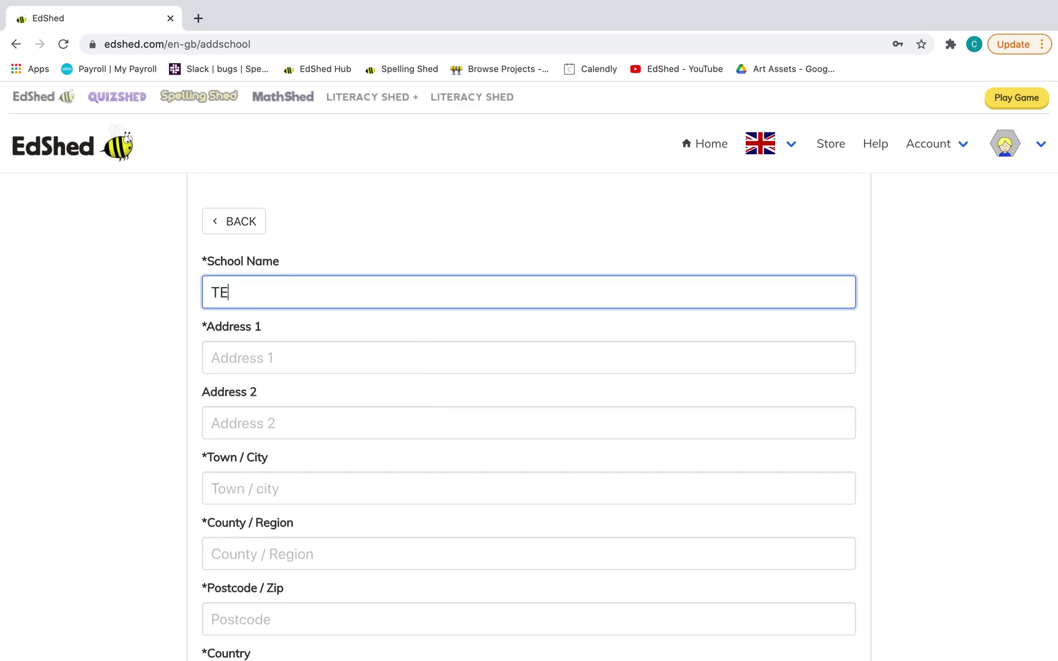
{"action": "type", "text": "ST School"}
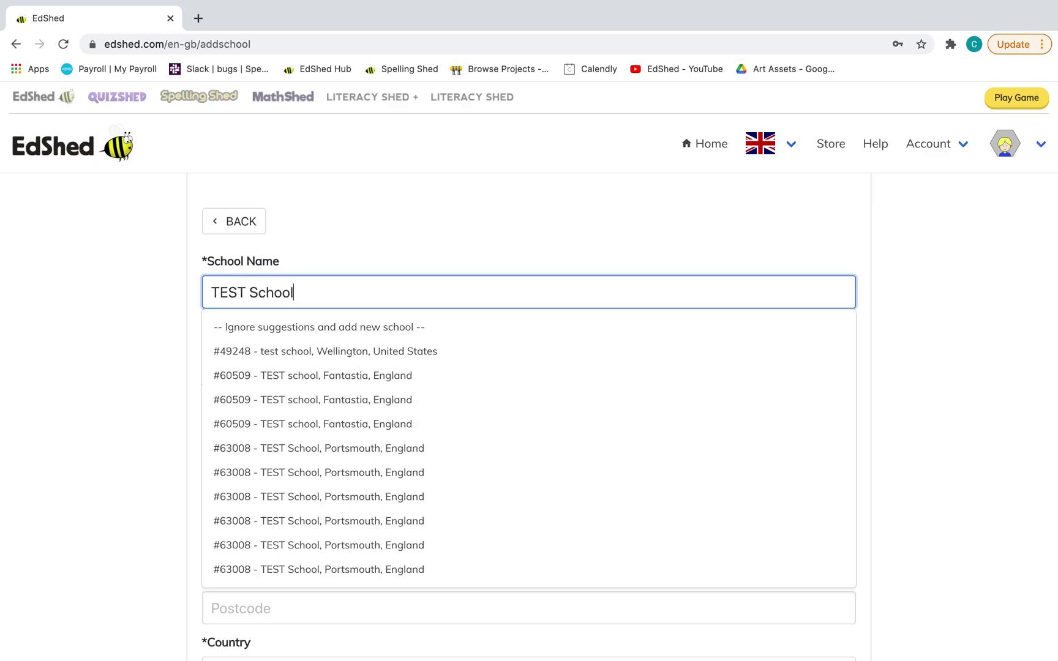
{"action": "left_click", "coordinate": [128, 288]}
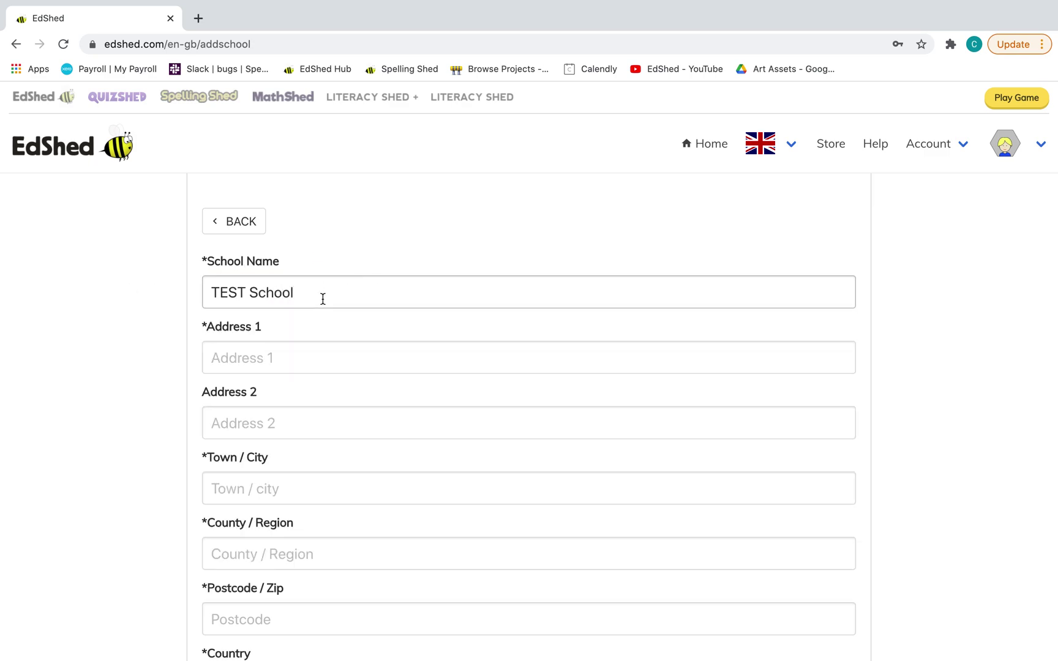
{"action": "left_click", "coordinate": [328, 364]}
{"action": "left_click", "coordinate": [319, 294]}
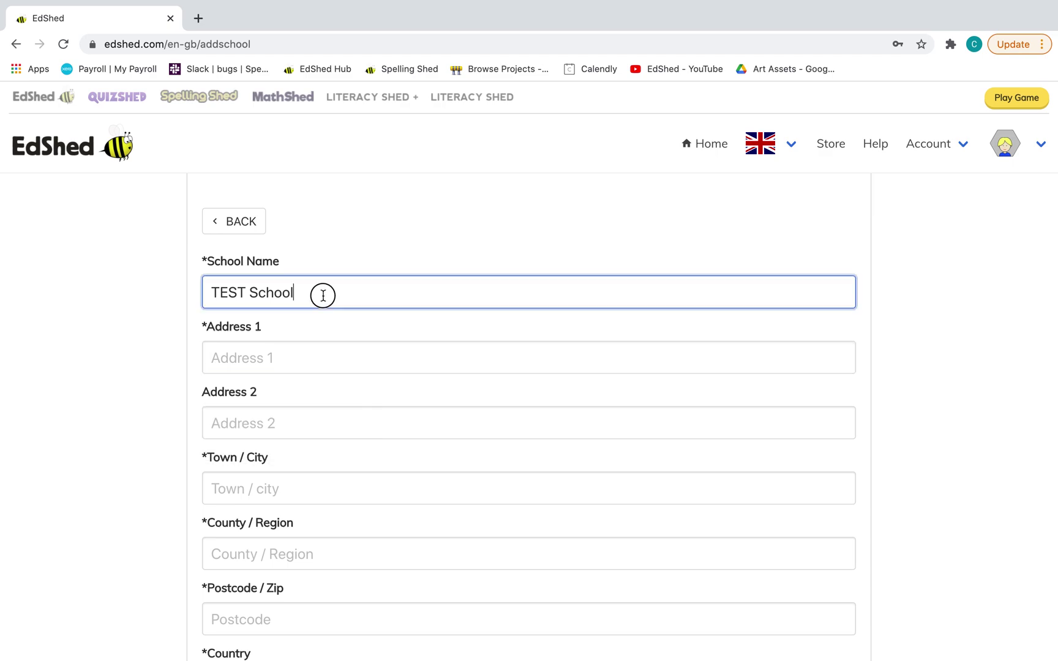
{"action": "left_click", "coordinate": [311, 353]}
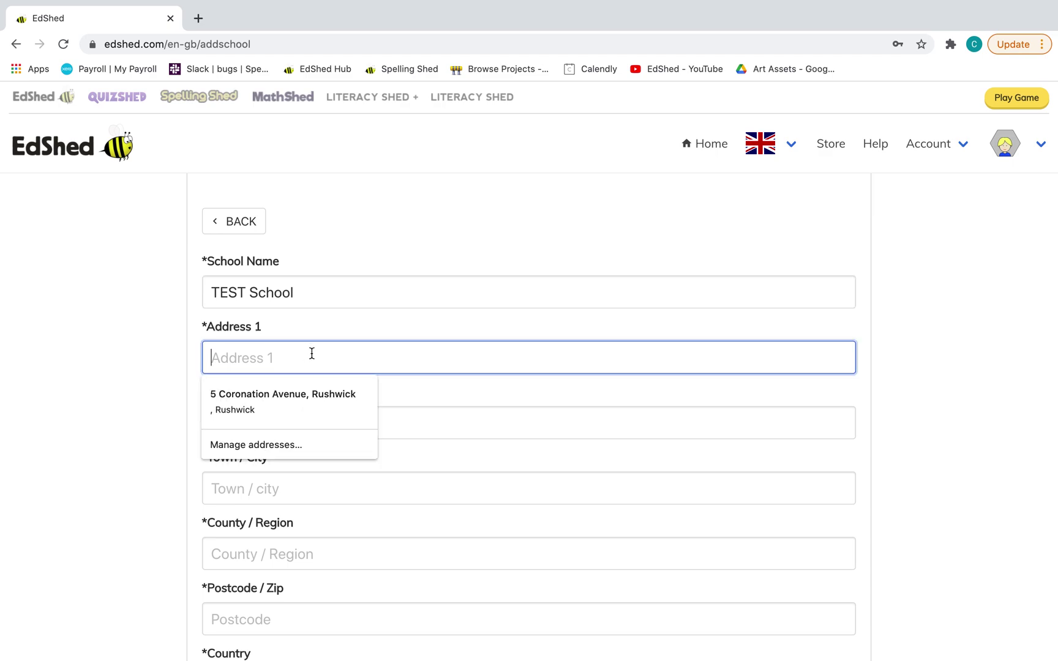
{"action": "left_click", "coordinate": [577, 339]}
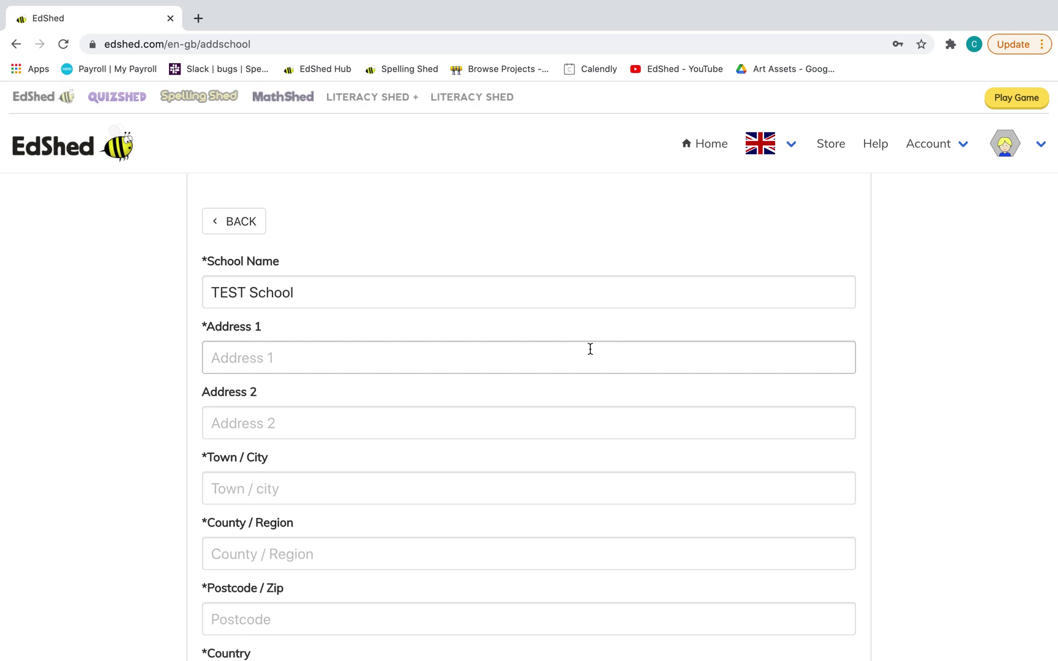
{"action": "left_click", "coordinate": [590, 349]}
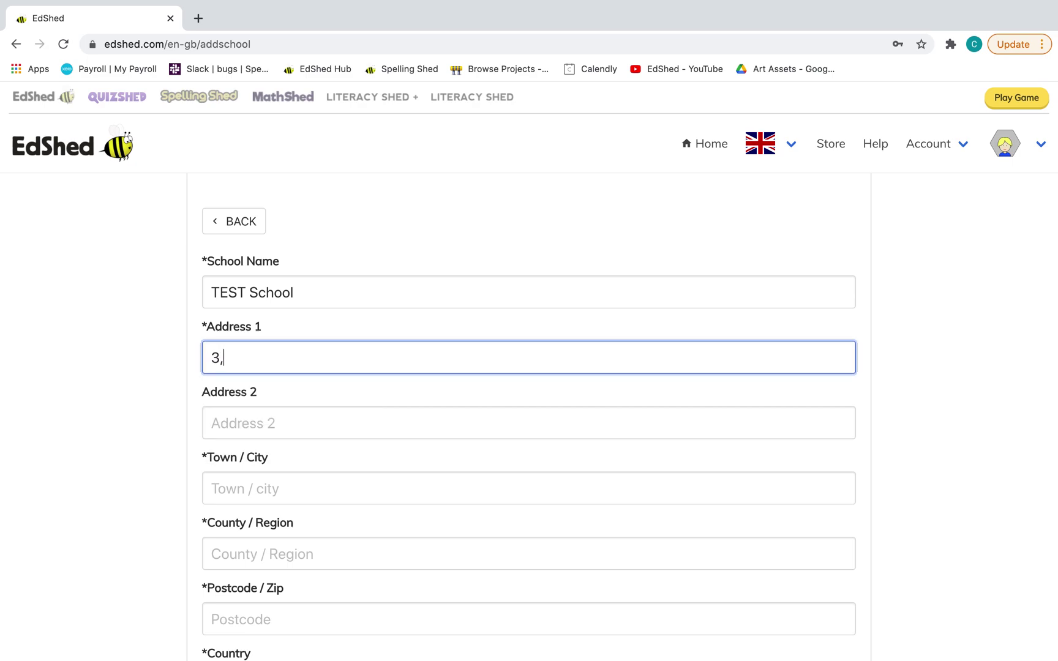
{"action": "left_click", "coordinate": [544, 510]}
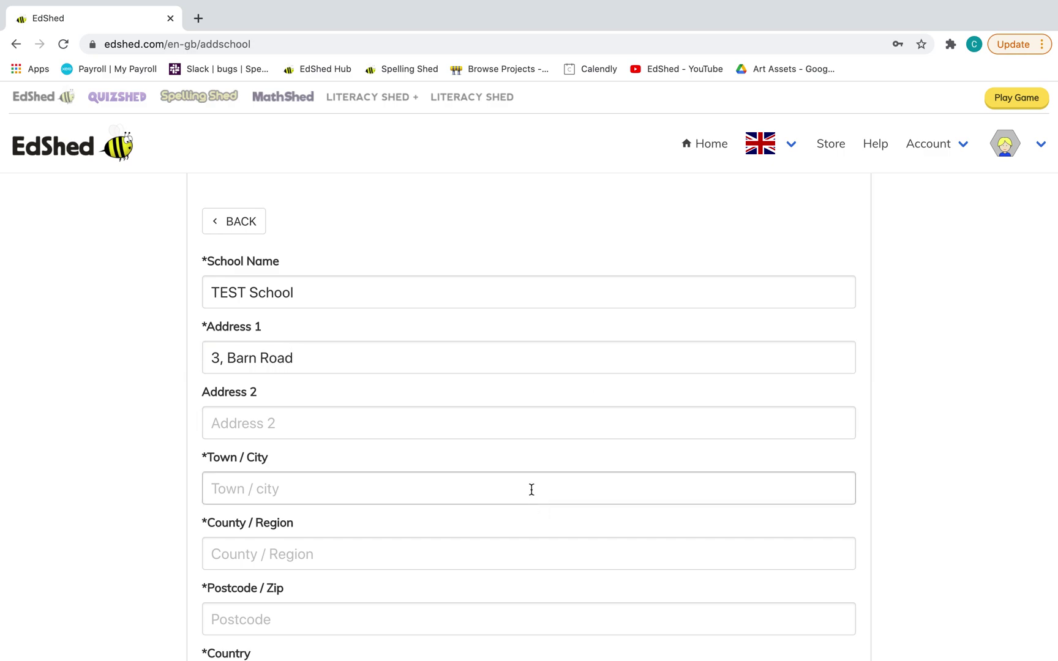
{"action": "left_click", "coordinate": [532, 488]}
{"action": "type", "text": "Worcester"}
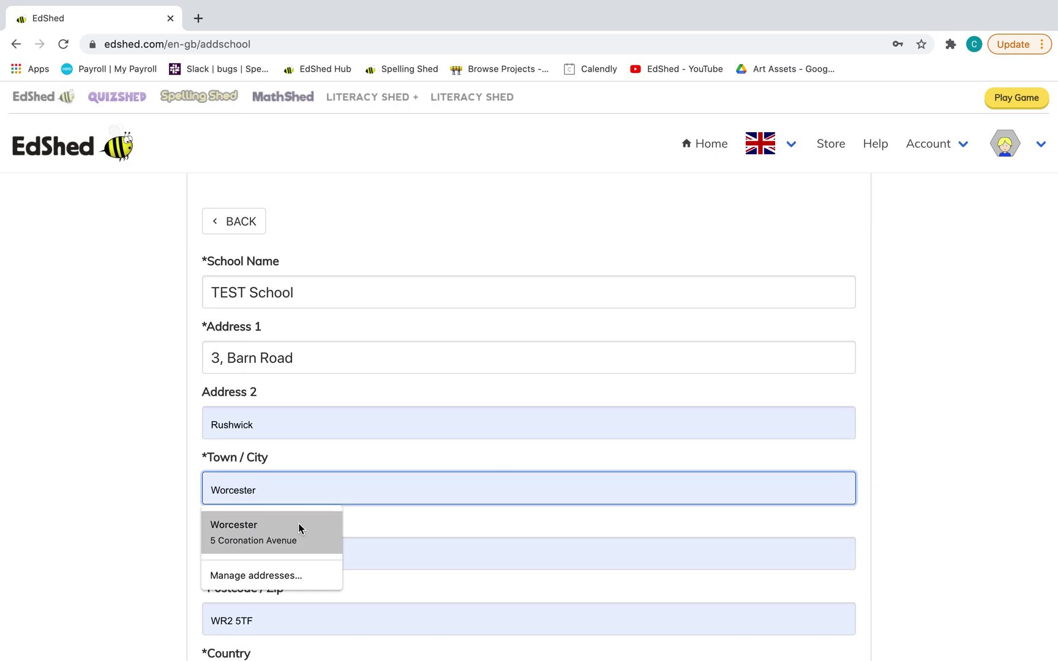
{"action": "left_click", "coordinate": [302, 526]}
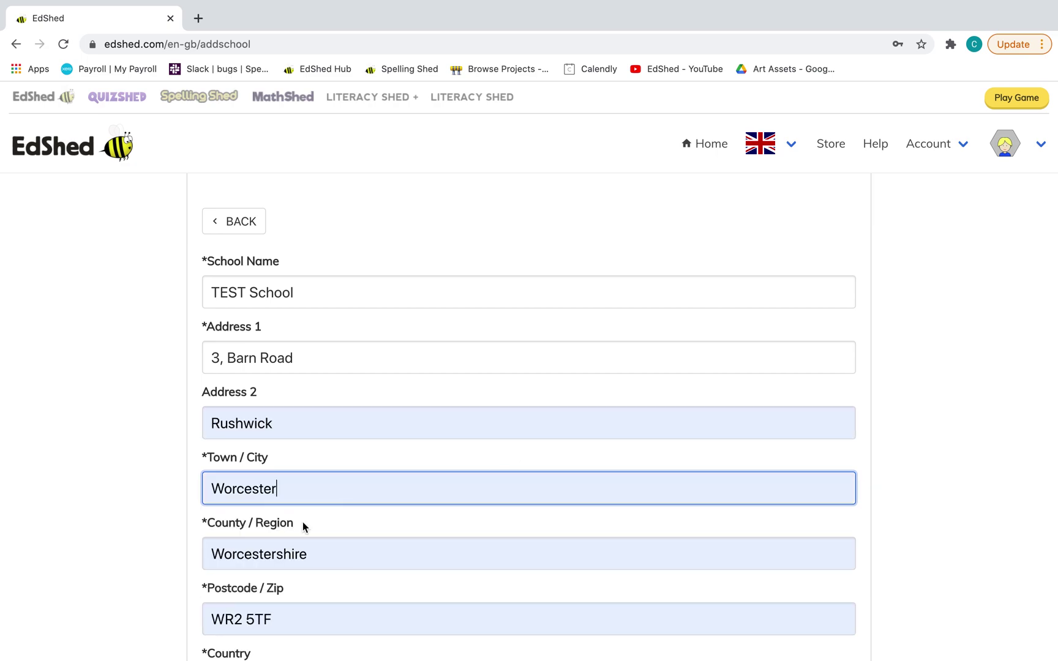
{"action": "scroll", "coordinate": [302, 526], "scroll_direction": "down", "scroll_amount": 5}
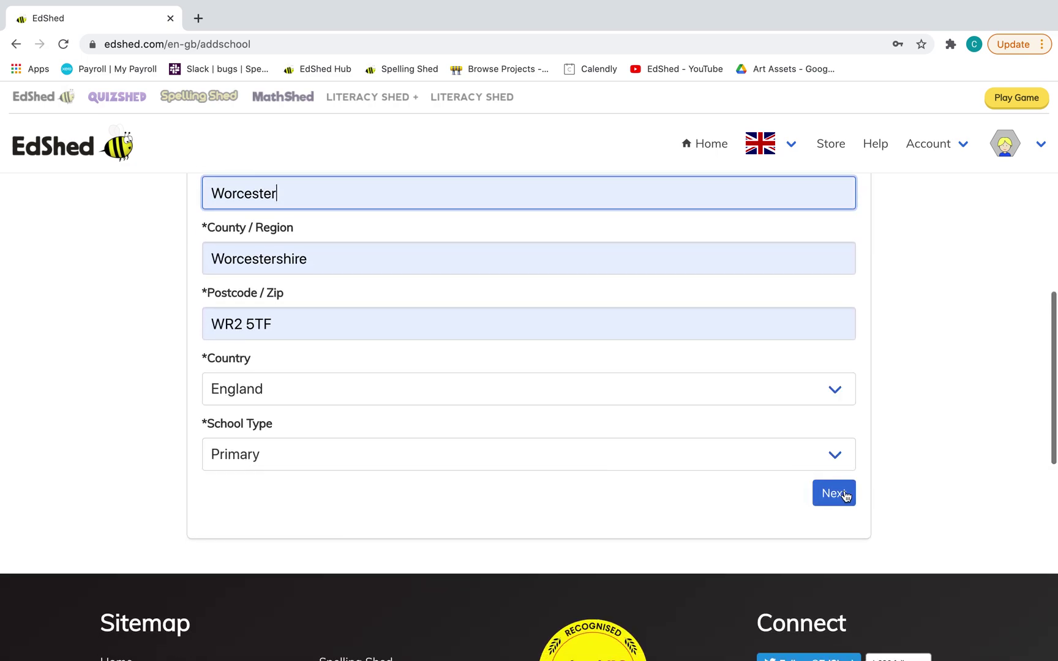
{"action": "left_click", "coordinate": [846, 495]}
- Copy the mailing address into TEST School's billing details and submit the organisation
{"action": "scroll", "coordinate": [672, 522], "scroll_direction": "down", "scroll_amount": 3}
{"action": "scroll", "coordinate": [672, 522], "scroll_direction": "down", "scroll_amount": 3}
{"action": "left_click", "coordinate": [268, 334]}
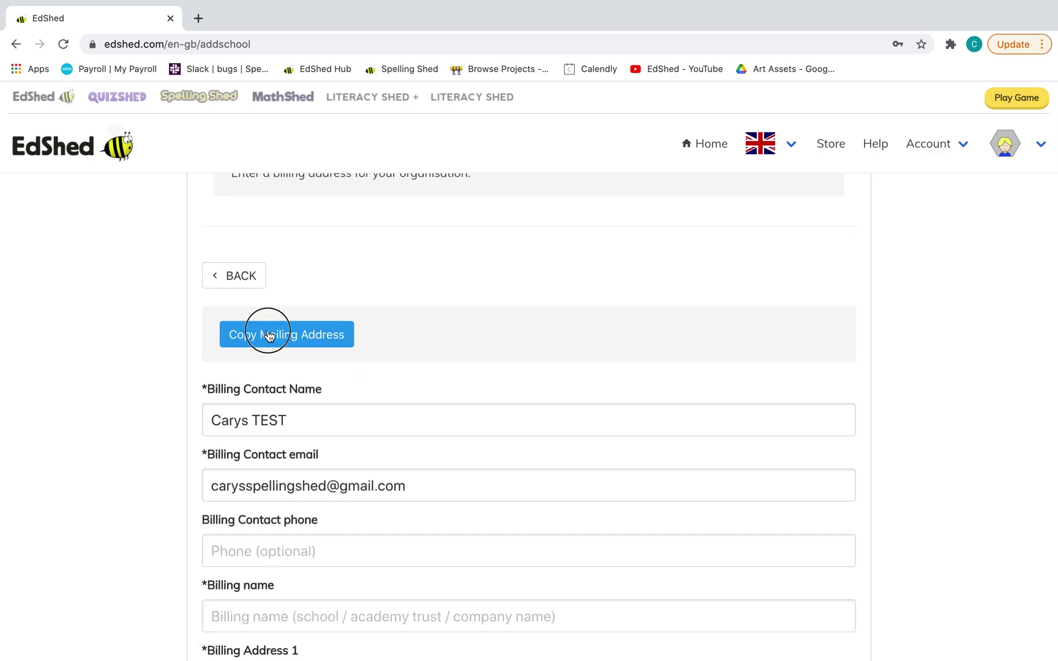
{"action": "scroll", "coordinate": [267, 338], "scroll_direction": "down", "scroll_amount": 4}
{"action": "scroll", "coordinate": [267, 338], "scroll_direction": "up", "scroll_amount": 2}
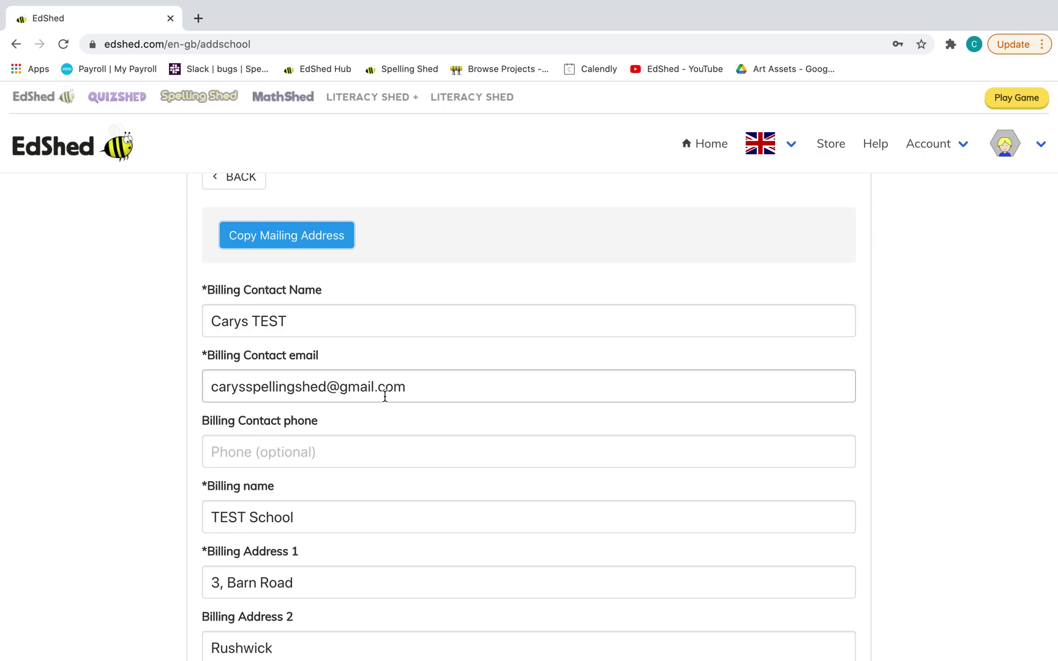
{"action": "scroll", "coordinate": [461, 385], "scroll_direction": "up", "scroll_amount": 1}
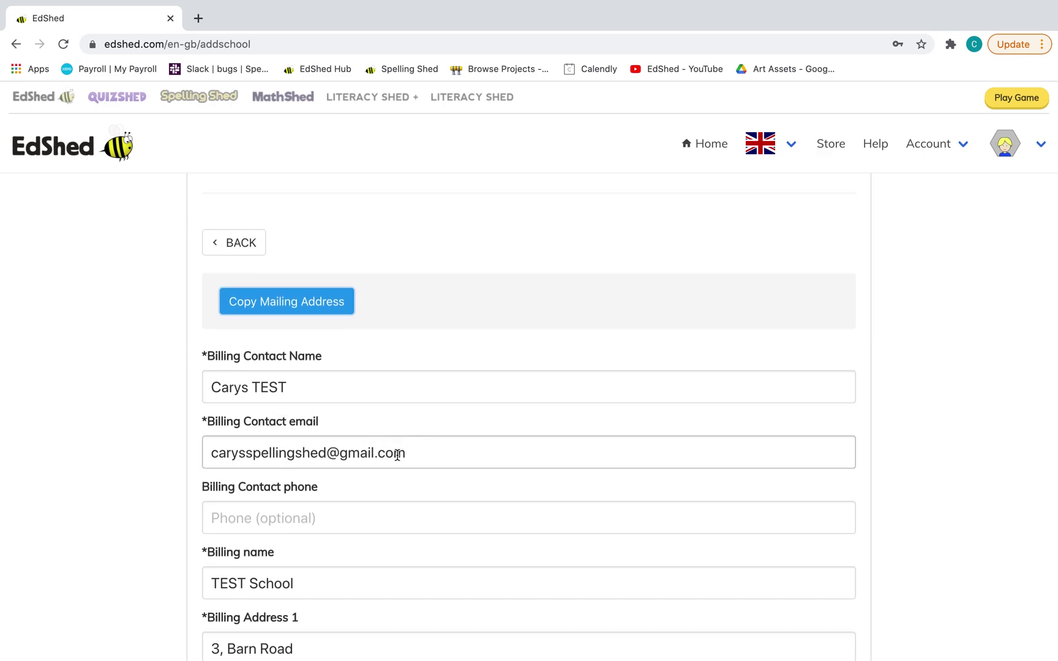
{"action": "scroll", "coordinate": [401, 456], "scroll_direction": "down", "scroll_amount": 8}
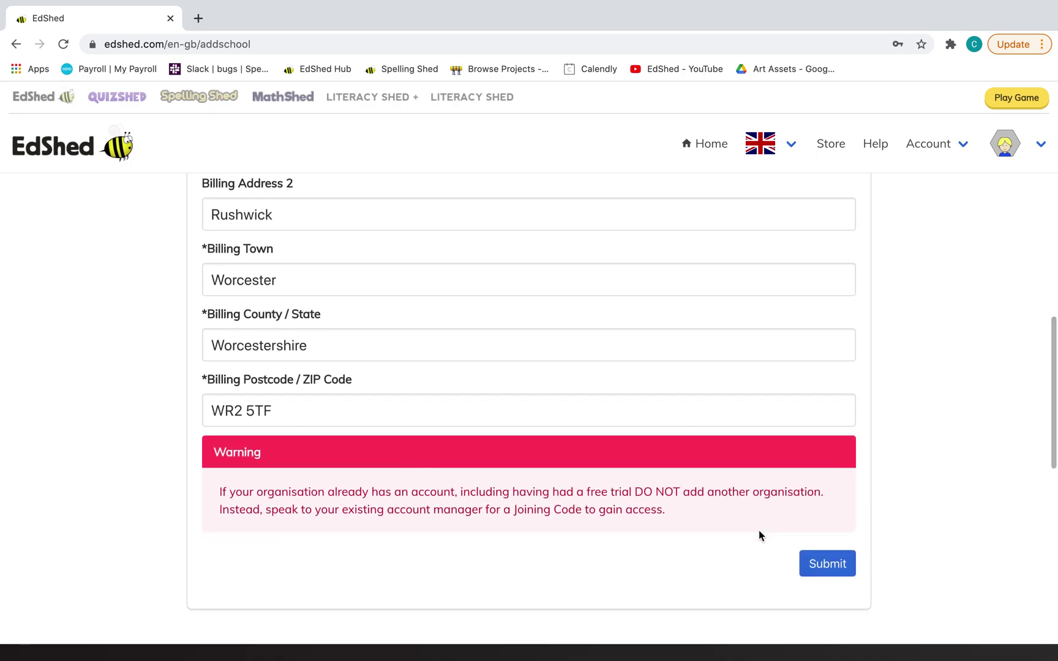
{"action": "left_click", "coordinate": [839, 568]}
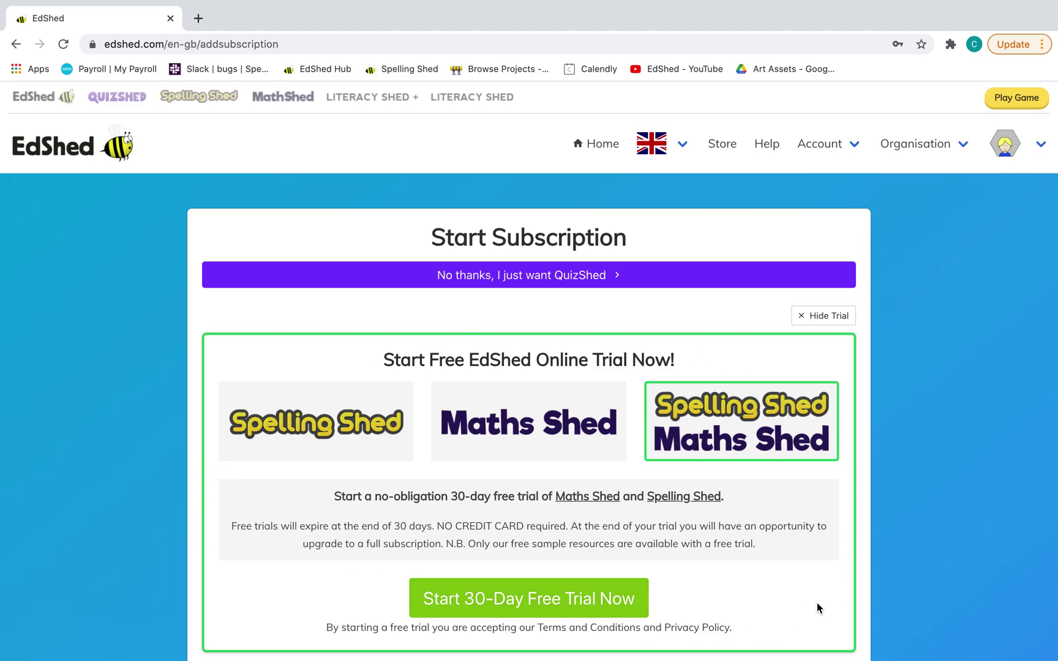
- Hide the 30-day free-trial offer and pick the Literacy Shed + product
{"action": "scroll", "coordinate": [817, 606], "scroll_direction": "down", "scroll_amount": 2}
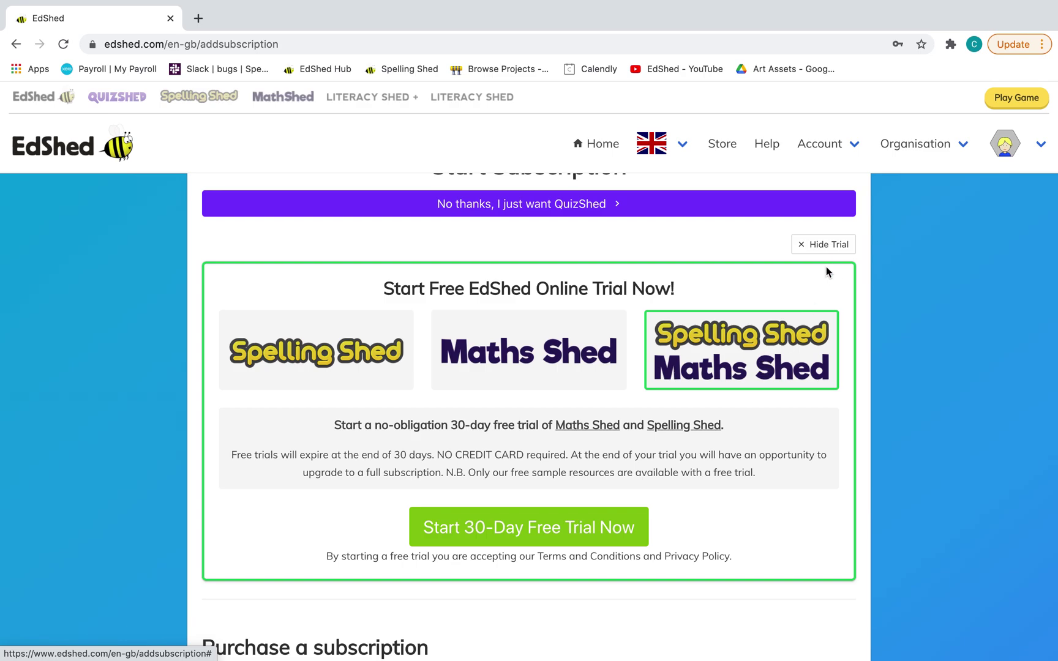
{"action": "scroll", "coordinate": [823, 254], "scroll_direction": "down", "scroll_amount": 5}
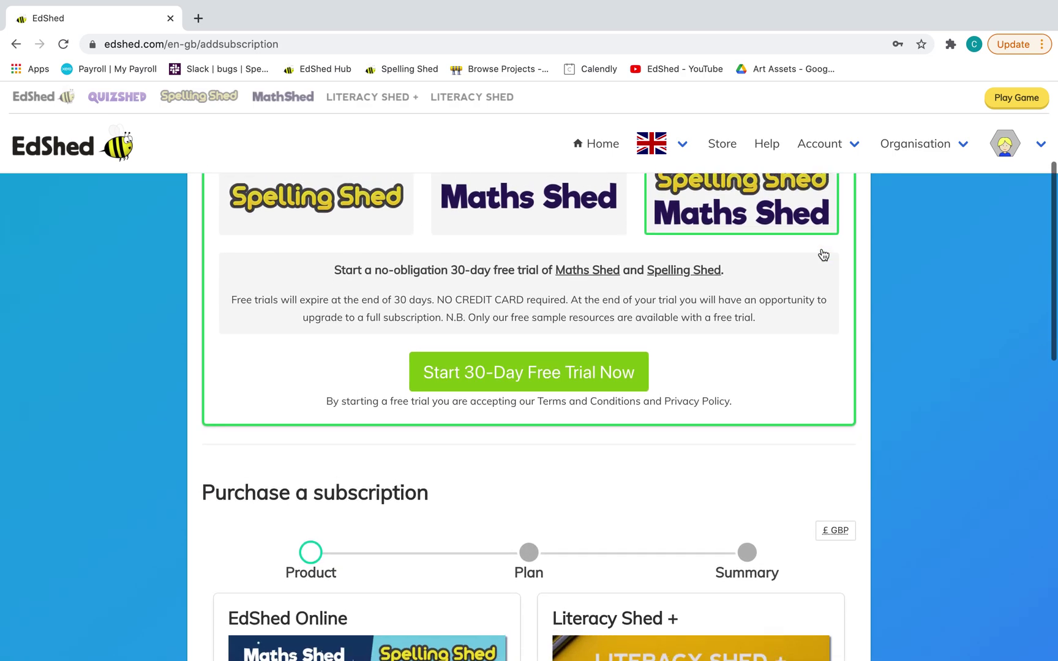
{"action": "scroll", "coordinate": [836, 185], "scroll_direction": "up", "scroll_amount": 4}
{"action": "left_click", "coordinate": [830, 217]}
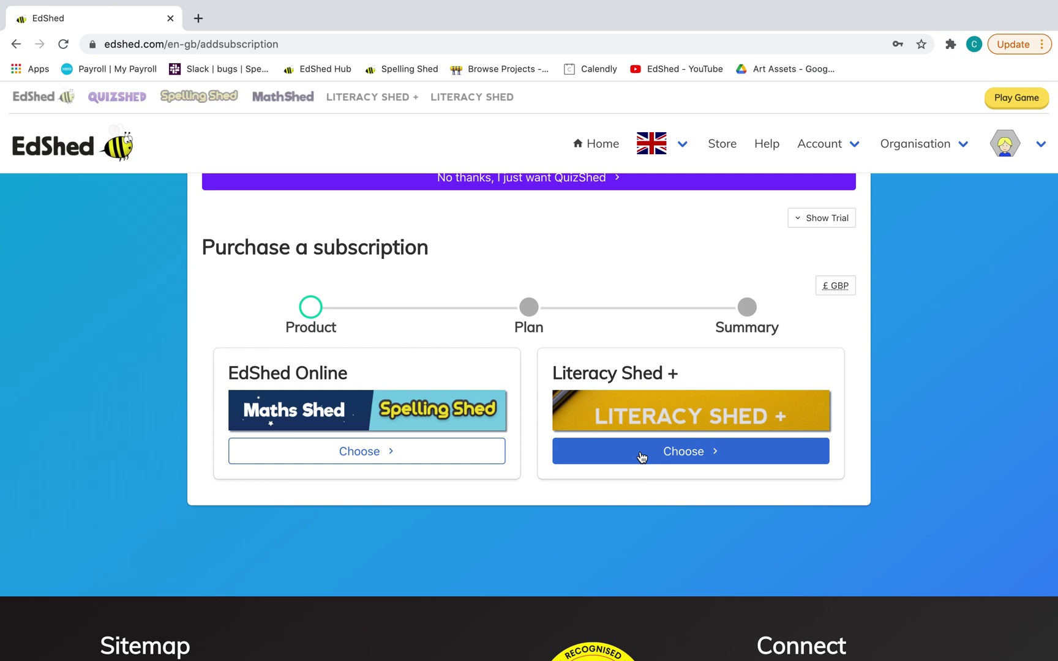
{"action": "left_click", "coordinate": [641, 456]}
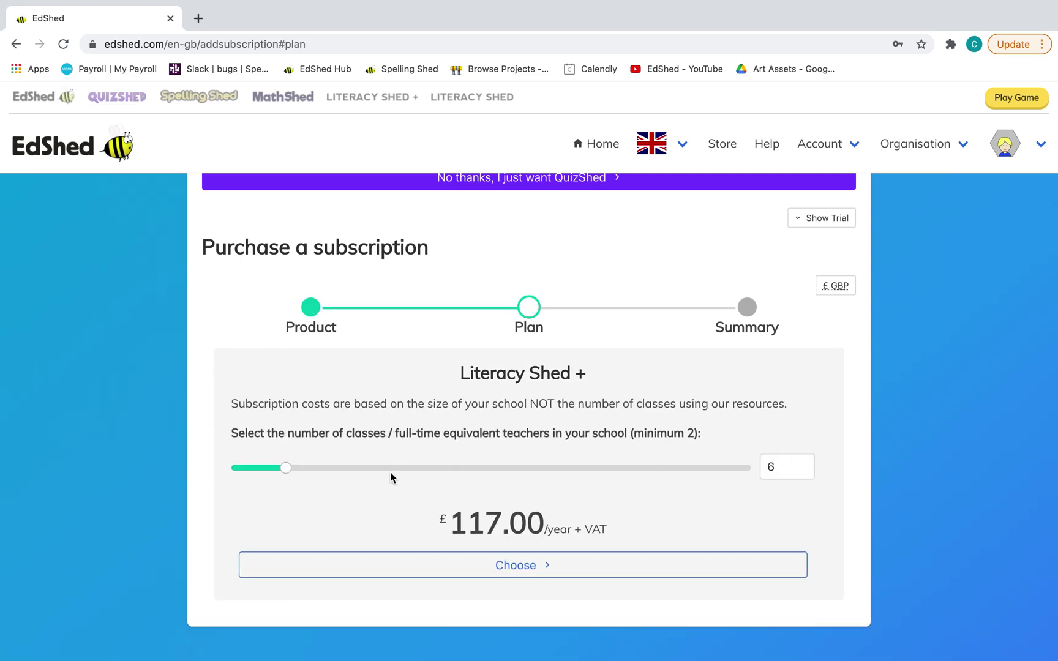
{"action": "left_click", "coordinate": [784, 469]}
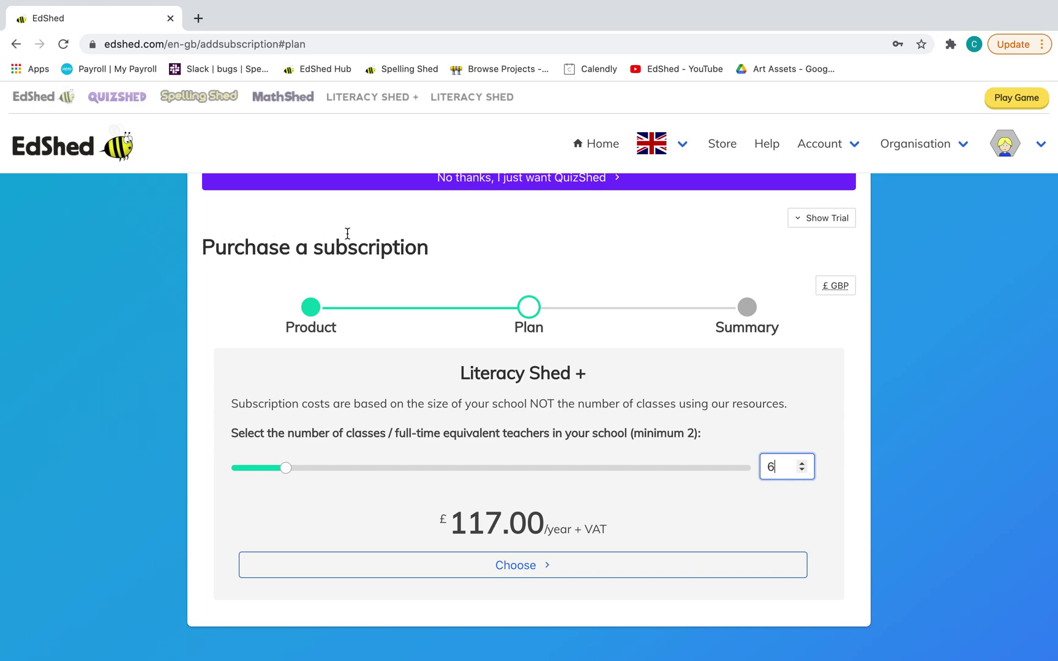
{"action": "left_click", "coordinate": [16, 44]}
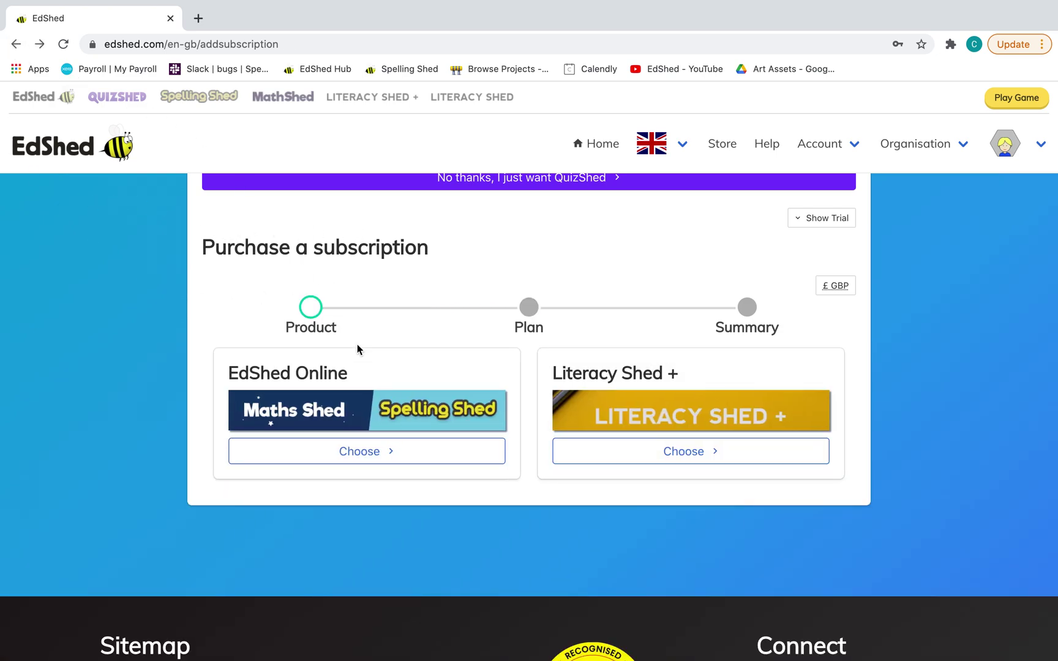
- Choose EdShed Online's Combined yearly plan for 85 pupils and proceed to the summary
{"action": "scroll", "coordinate": [385, 457], "scroll_direction": "up", "scroll_amount": 3}
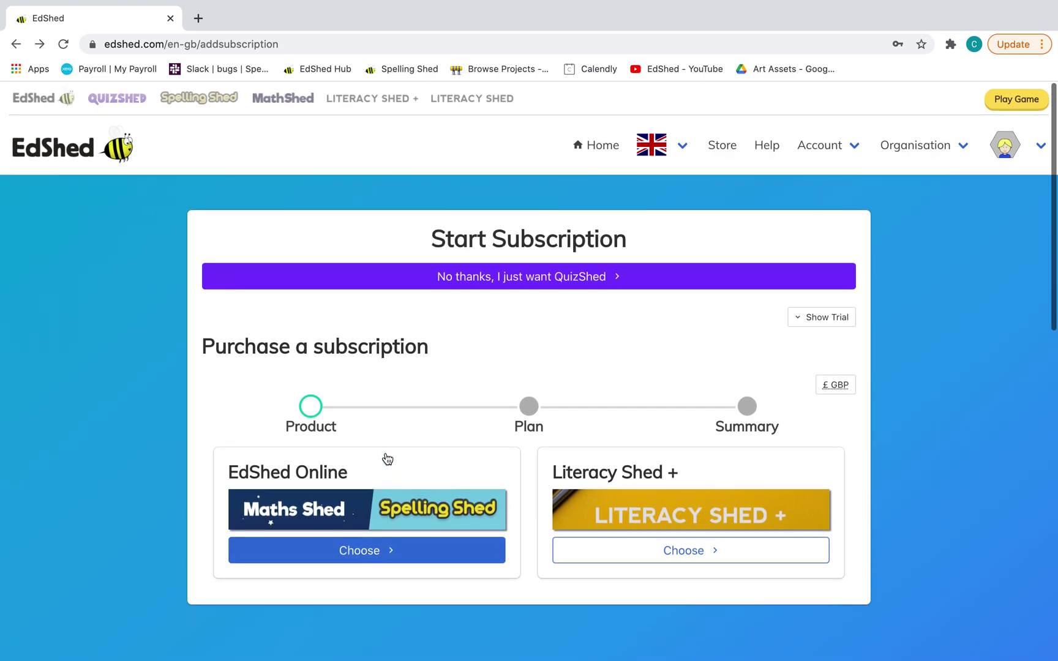
{"action": "left_click", "coordinate": [367, 544]}
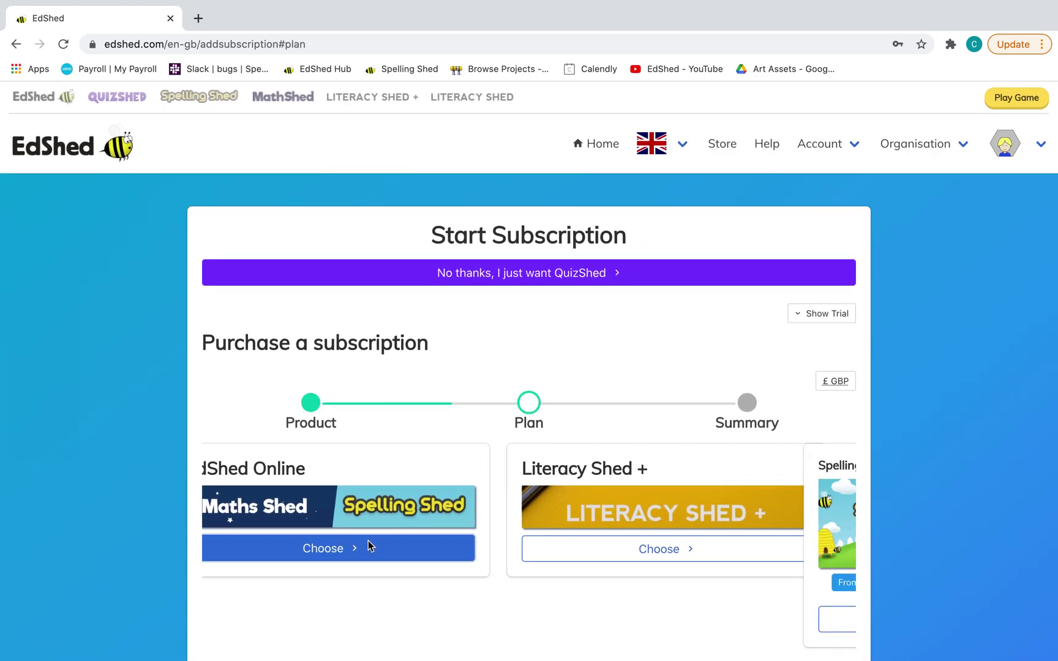
{"action": "scroll", "coordinate": [349, 546], "scroll_direction": "down", "scroll_amount": 3}
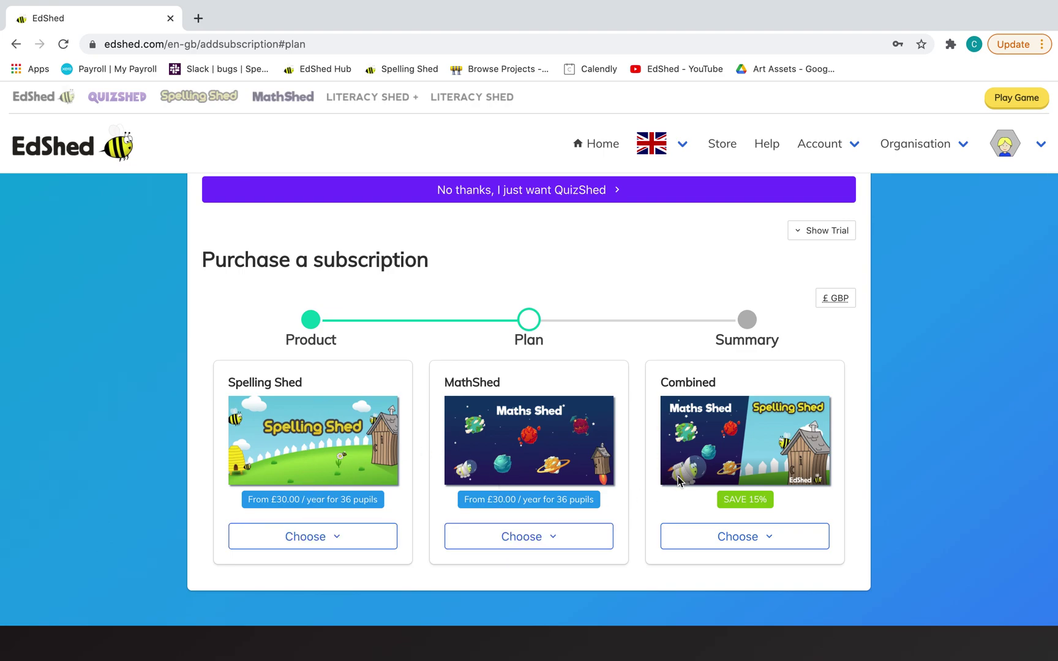
{"action": "left_click", "coordinate": [712, 537]}
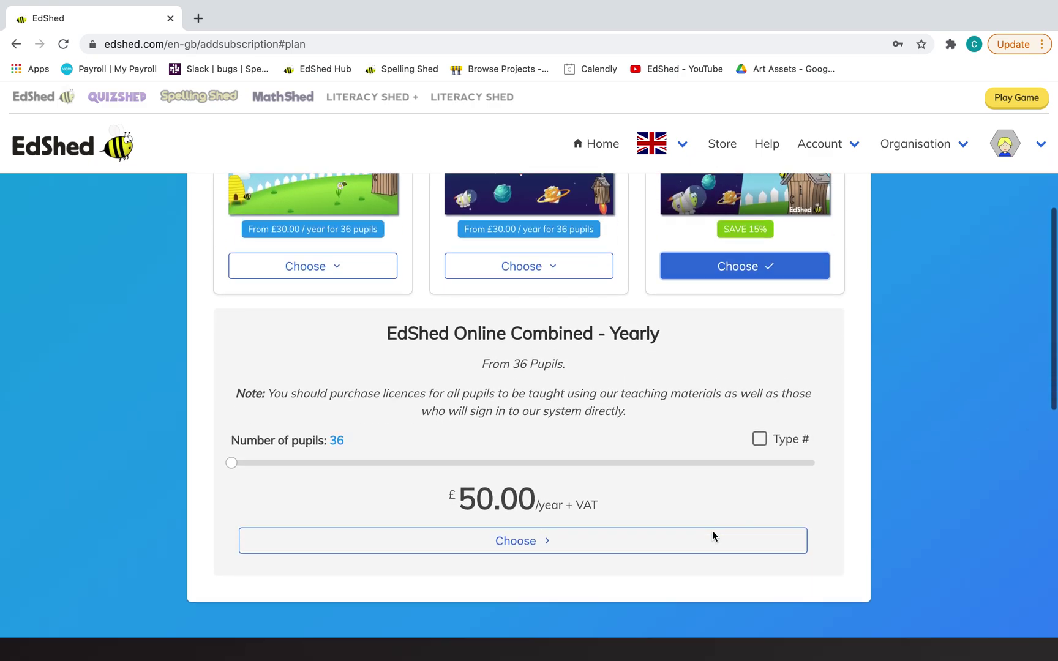
{"action": "left_click_drag", "start_coordinate": [231, 464], "coordinate": [260, 466]}
{"action": "left_click", "coordinate": [760, 439]}
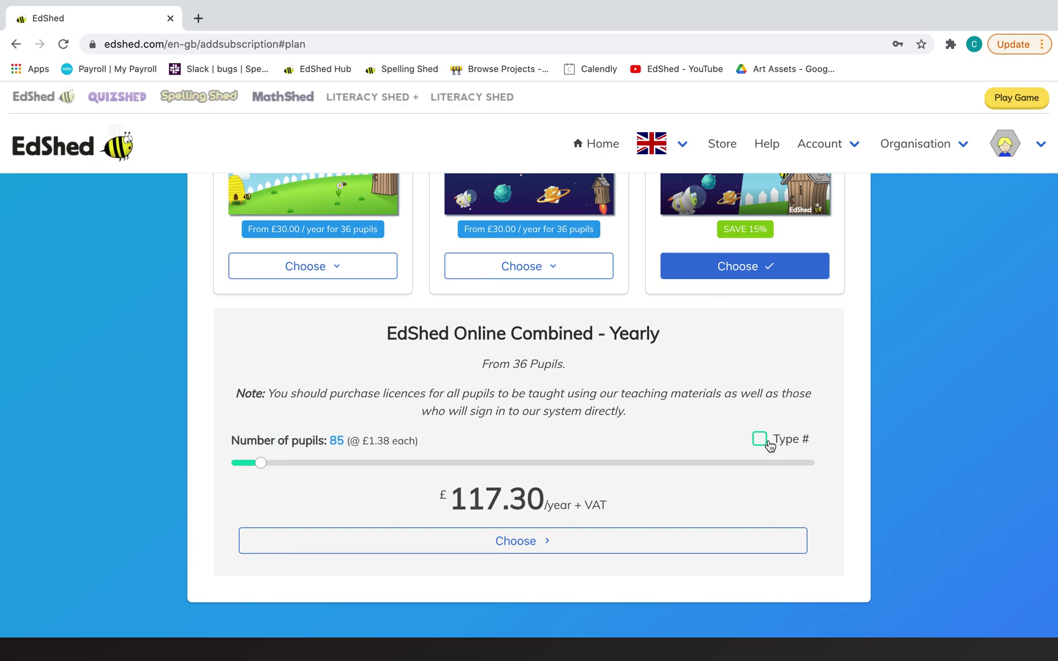
{"action": "scroll", "coordinate": [768, 441], "scroll_direction": "up", "scroll_amount": 4}
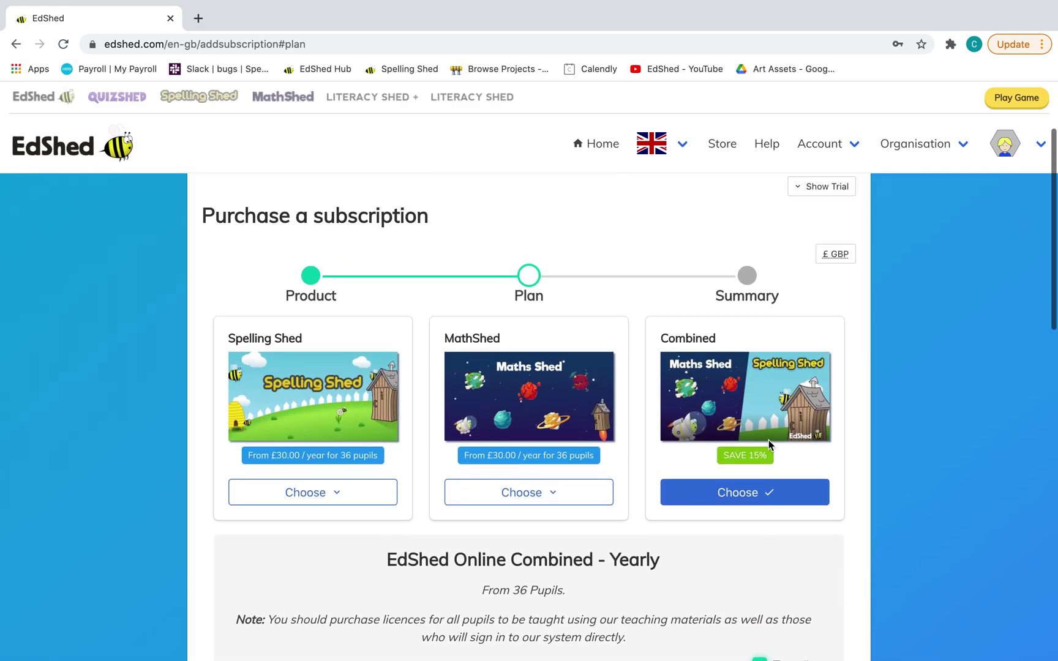
{"action": "scroll", "coordinate": [768, 442], "scroll_direction": "down", "scroll_amount": 5}
{"action": "left_click", "coordinate": [539, 503]}
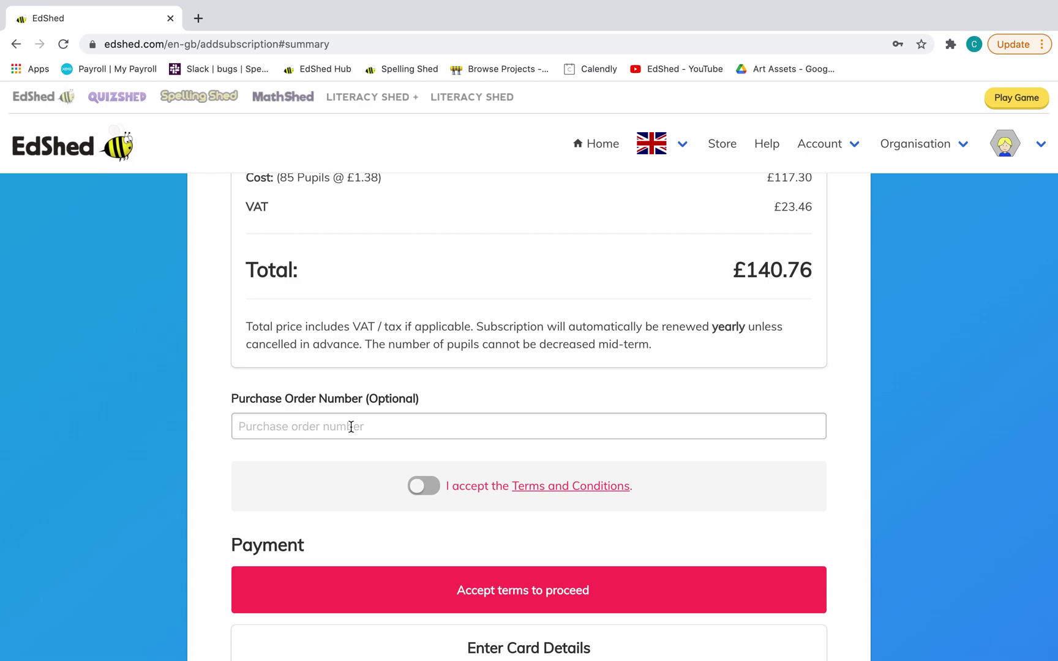
- Accept the Terms and Conditions and order the £140.76 yearly subscription by invoice
{"action": "scroll", "coordinate": [351, 426], "scroll_direction": "down", "scroll_amount": 2}
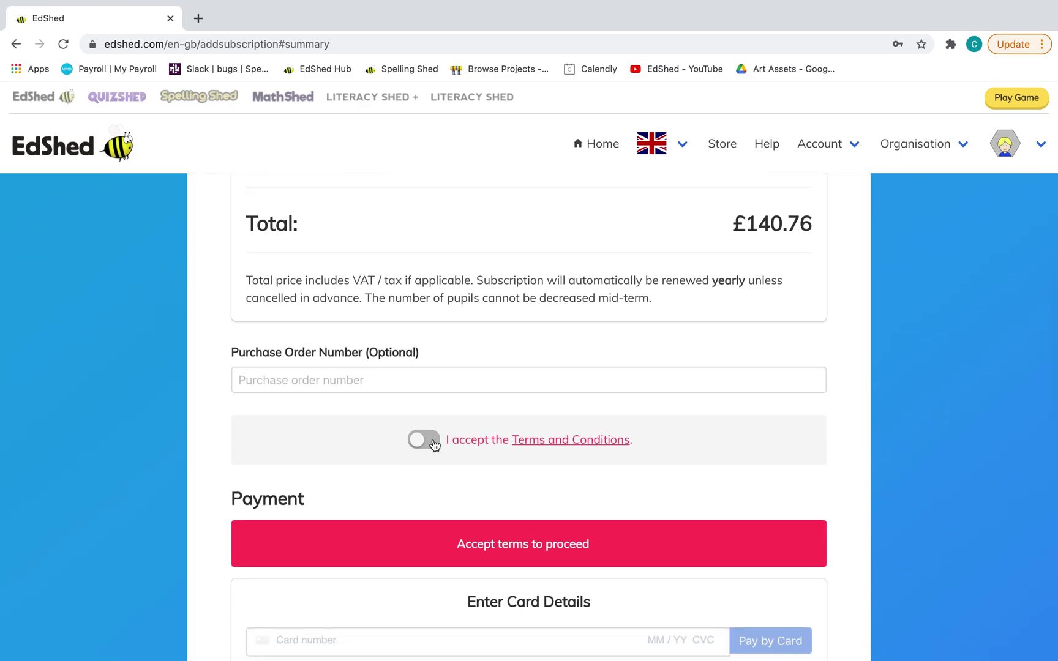
{"action": "left_click", "coordinate": [432, 442]}
{"action": "scroll", "coordinate": [432, 444], "scroll_direction": "down", "scroll_amount": 5}
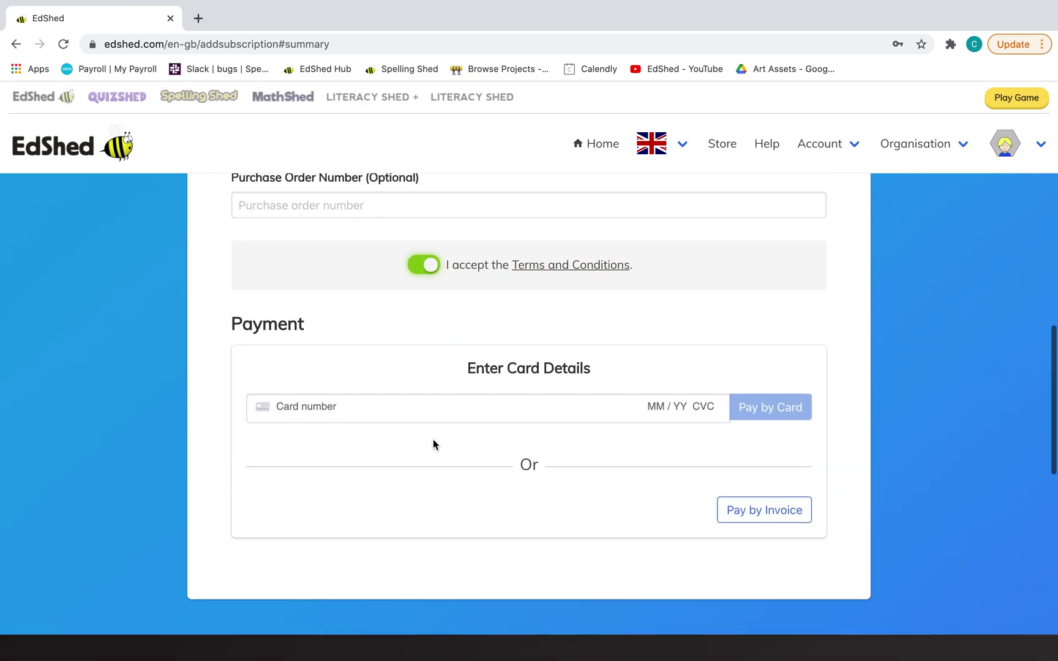
{"action": "left_click", "coordinate": [764, 513]}
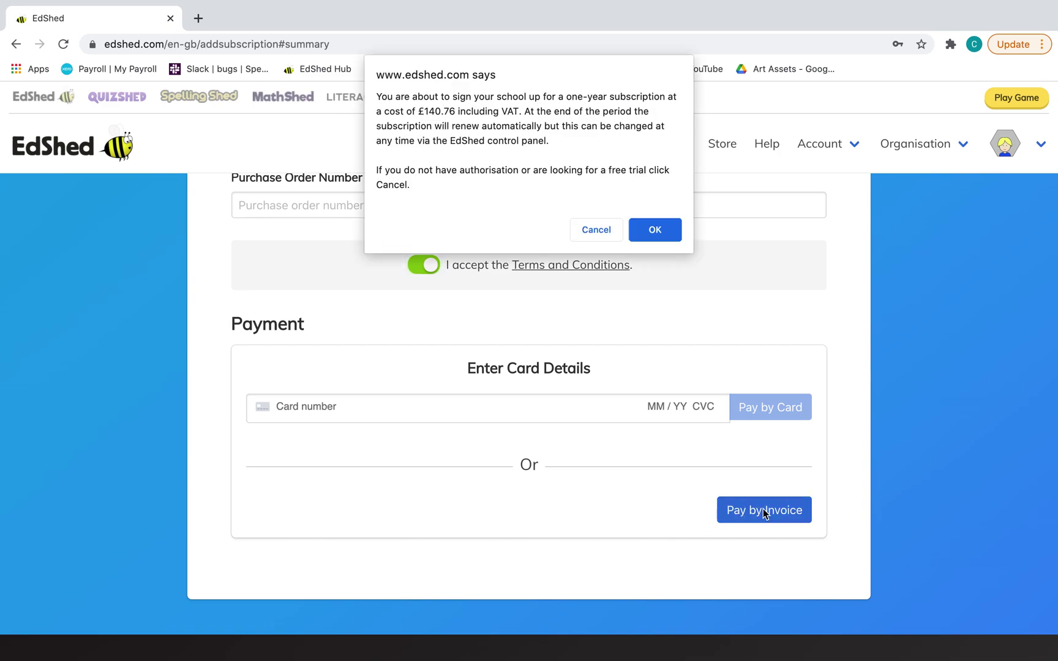
{"action": "left_click", "coordinate": [634, 232]}
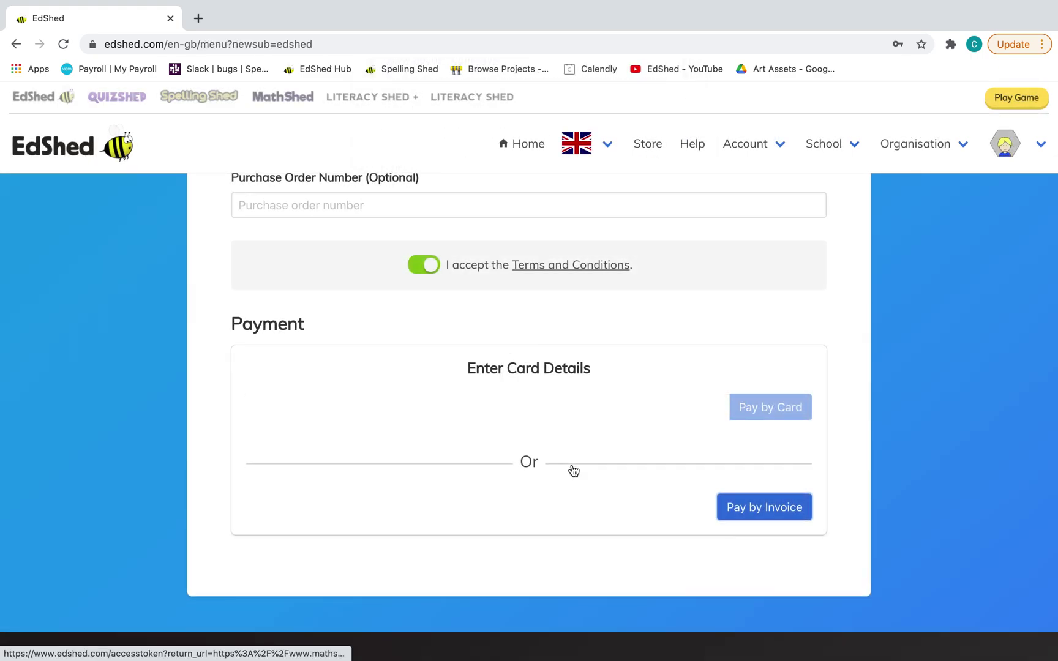
- Open the All Pupils list for TEST School, which currently shows no pupils
{"action": "scroll", "coordinate": [571, 469], "scroll_direction": "down", "scroll_amount": 3}
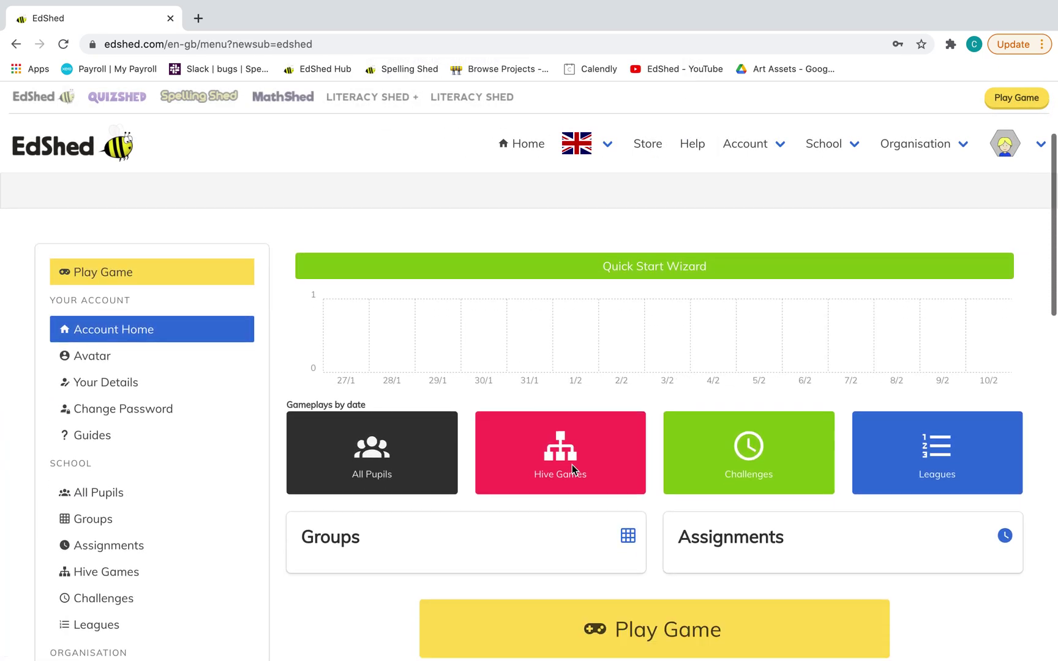
{"action": "scroll", "coordinate": [571, 469], "scroll_direction": "down", "scroll_amount": 2}
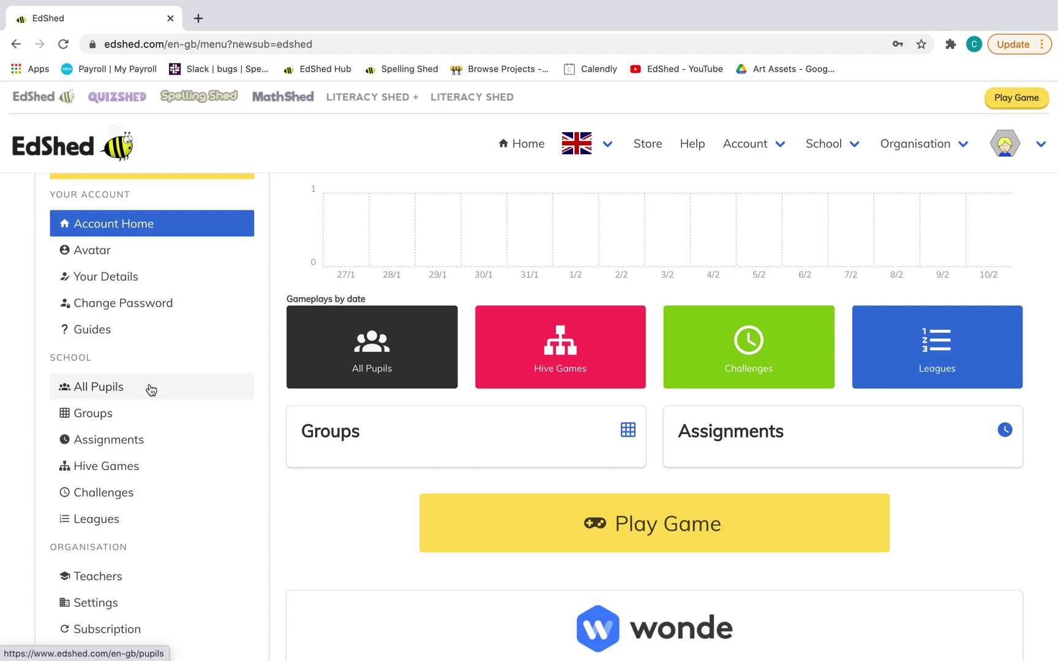
{"action": "left_click", "coordinate": [151, 388]}
{"action": "scroll", "coordinate": [528, 534], "scroll_direction": "down", "scroll_amount": 3}
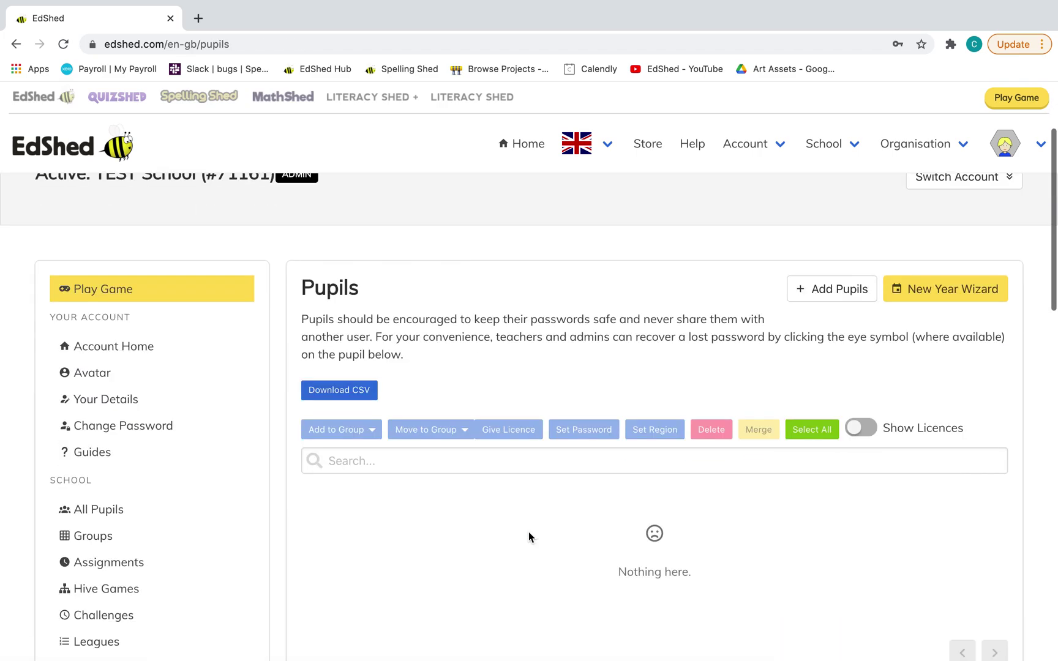
{"action": "scroll", "coordinate": [528, 537], "scroll_direction": "up", "scroll_amount": 1}
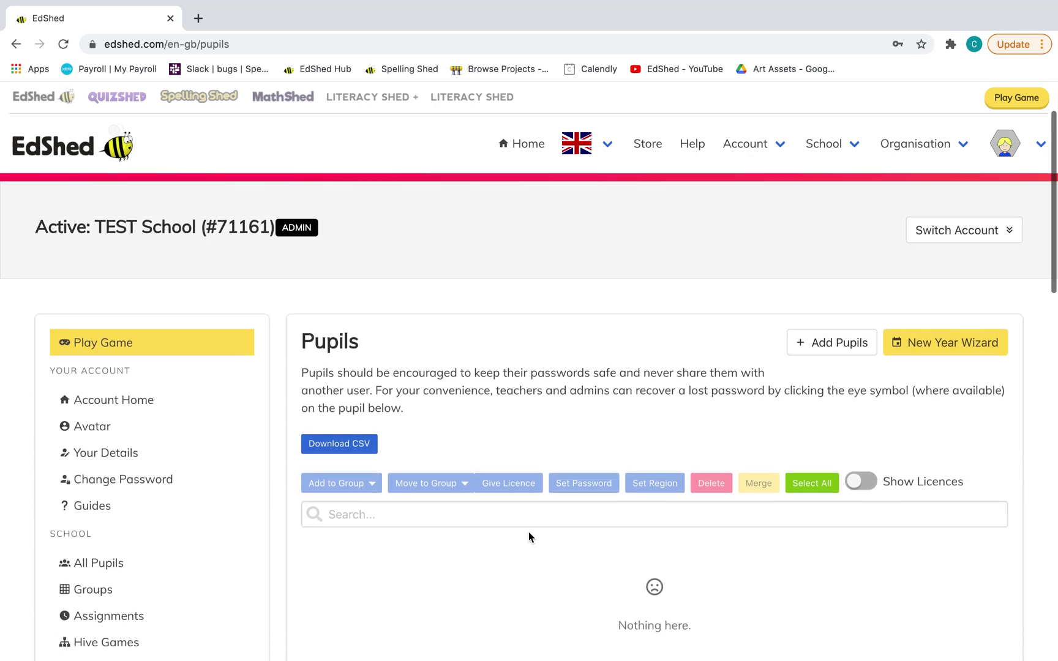